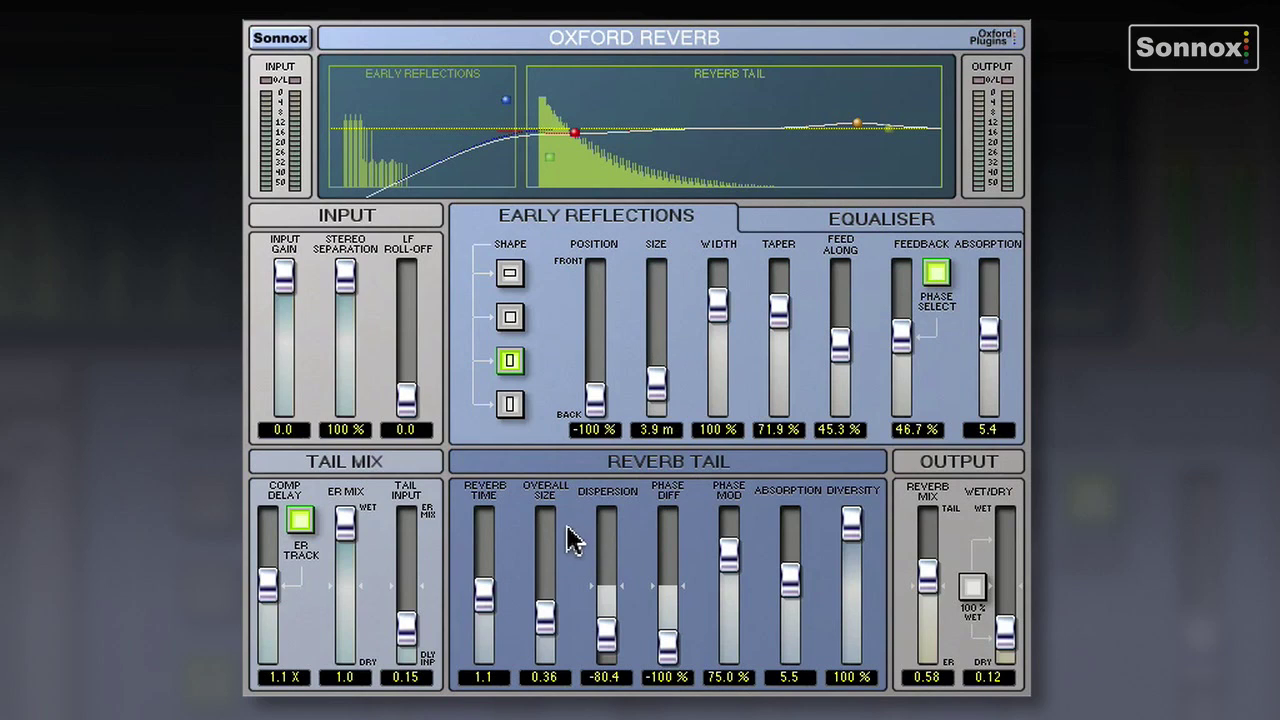
# - Lower the Reverb Mix to 0.23, check the Equaliser, then return to Early Reflections
pyautogui.moveTo(925, 573); pyautogui.dragTo(937, 614)
pyautogui.click(883, 213)
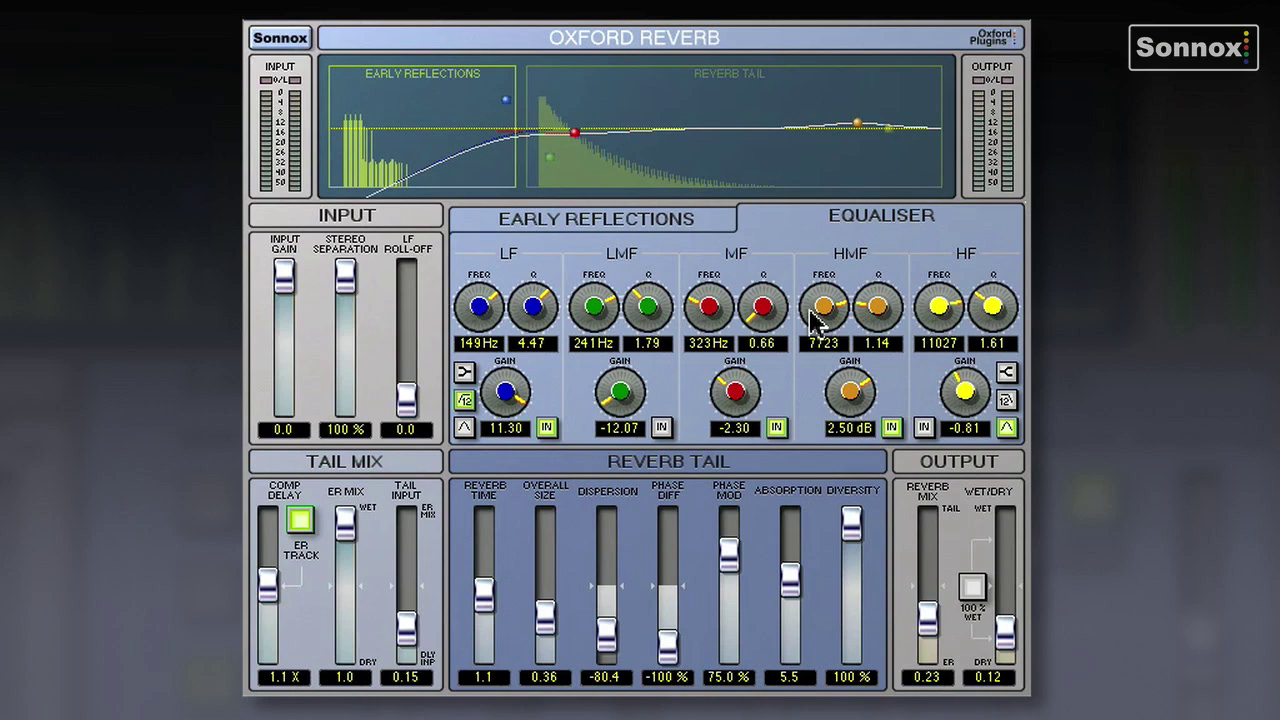
pyautogui.click(713, 216)
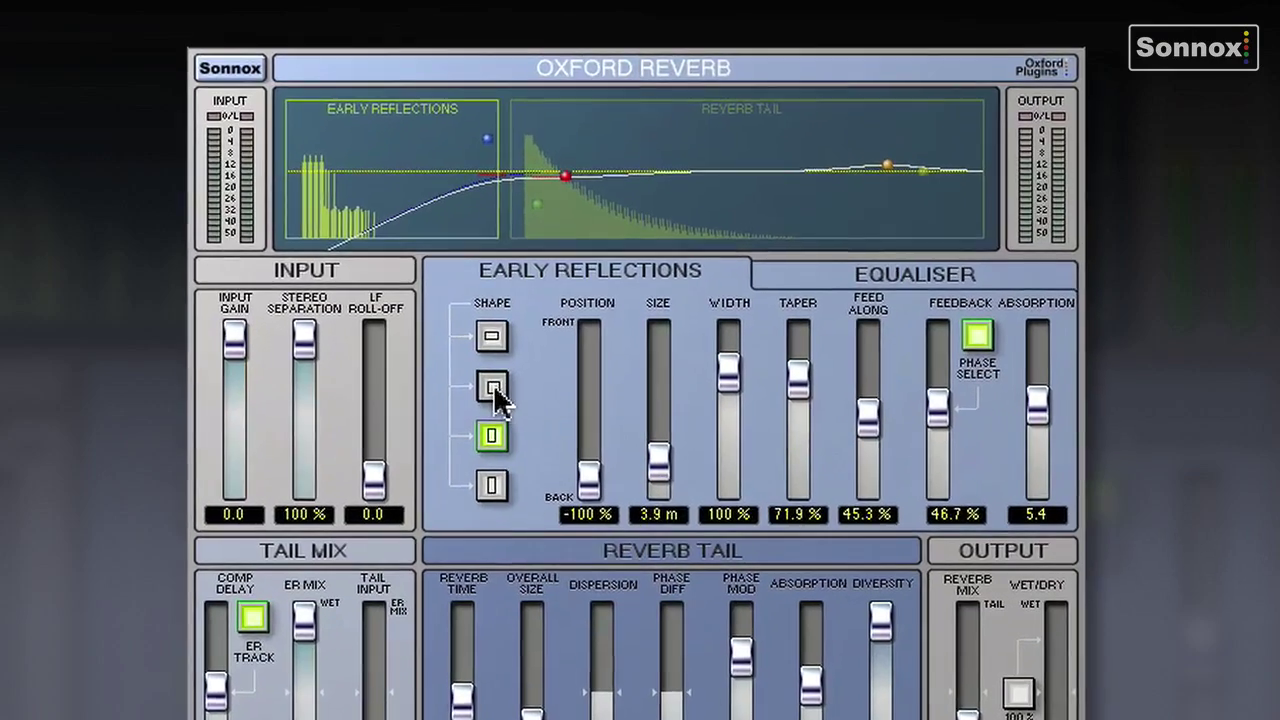
# - Audition the early reflection shapes and settle on the third shape
pyautogui.click(502, 349)
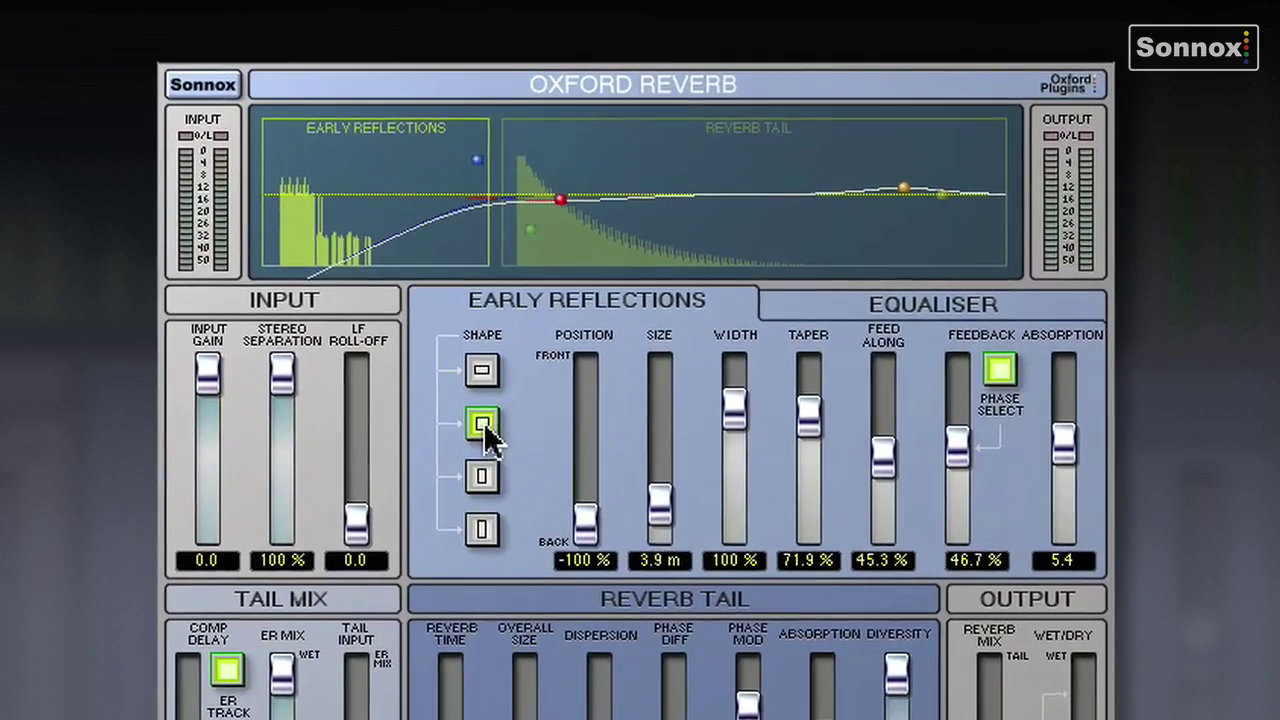
pyautogui.click(501, 302)
pyautogui.click(466, 484)
pyautogui.click(466, 542)
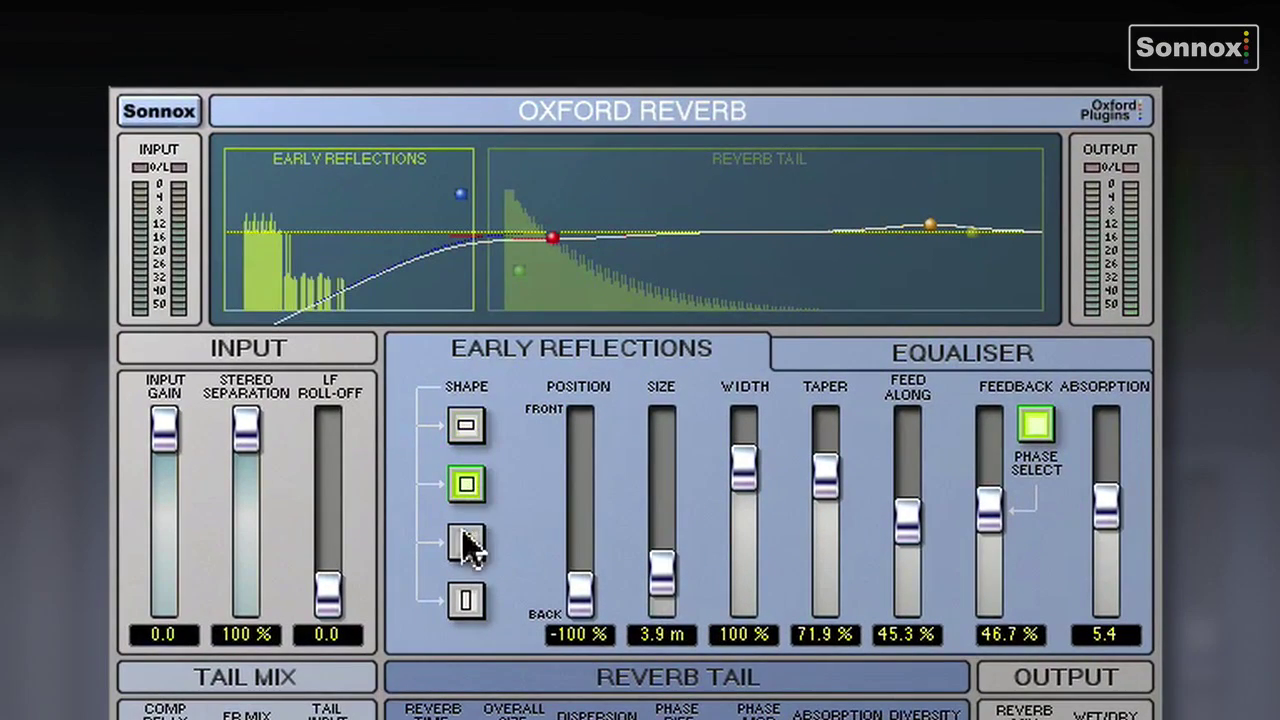
# - Set early reflections to position -12.8, size 14.3 m, width 92.2%, absorptions 5.6 and 6.1
pyautogui.moveTo(594, 600); pyautogui.dragTo(604, 512)
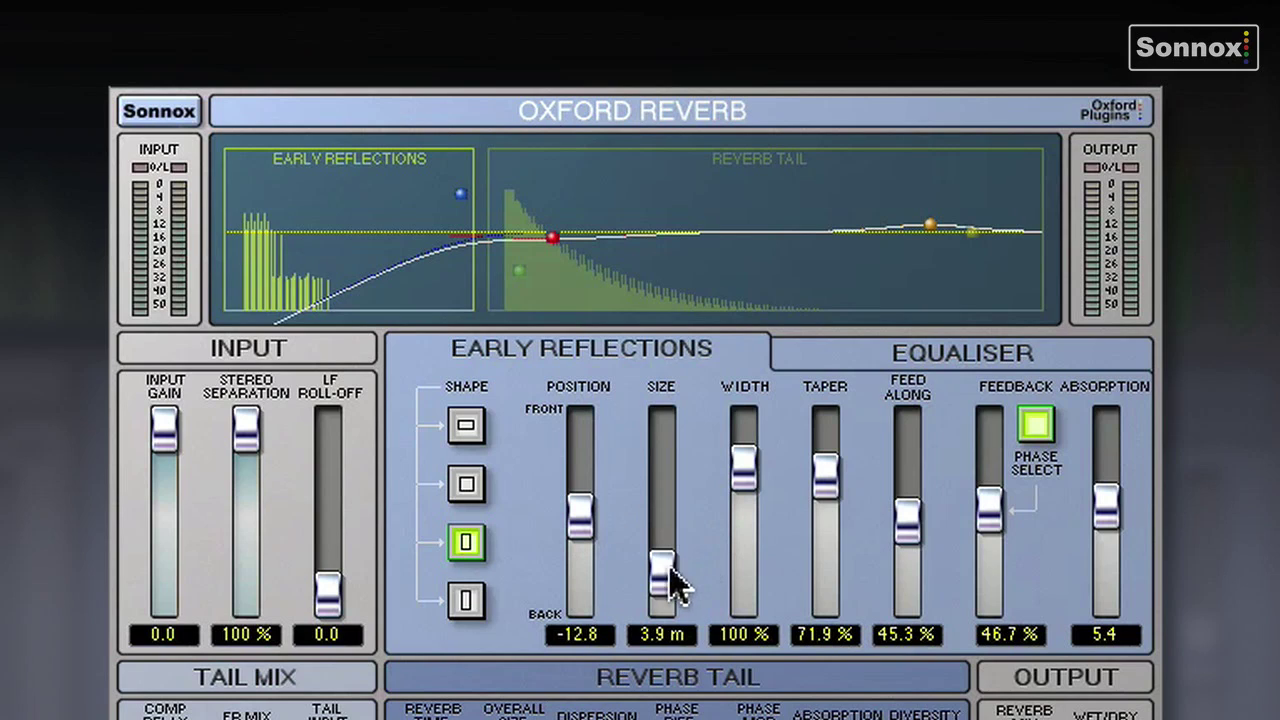
pyautogui.moveTo(672, 582); pyautogui.dragTo(684, 520)
pyautogui.moveTo(743, 480); pyautogui.dragTo(746, 488)
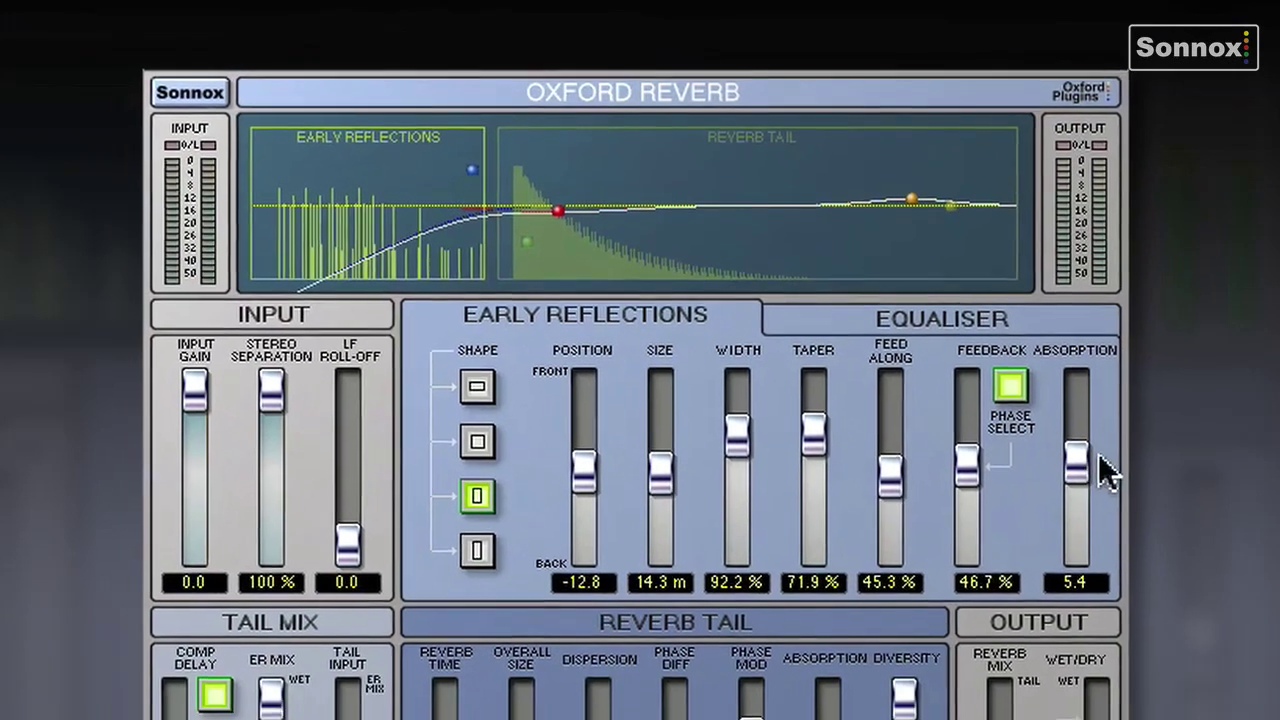
pyautogui.moveTo(1106, 471); pyautogui.dragTo(1040, 440)
pyautogui.moveTo(803, 610); pyautogui.dragTo(805, 578)
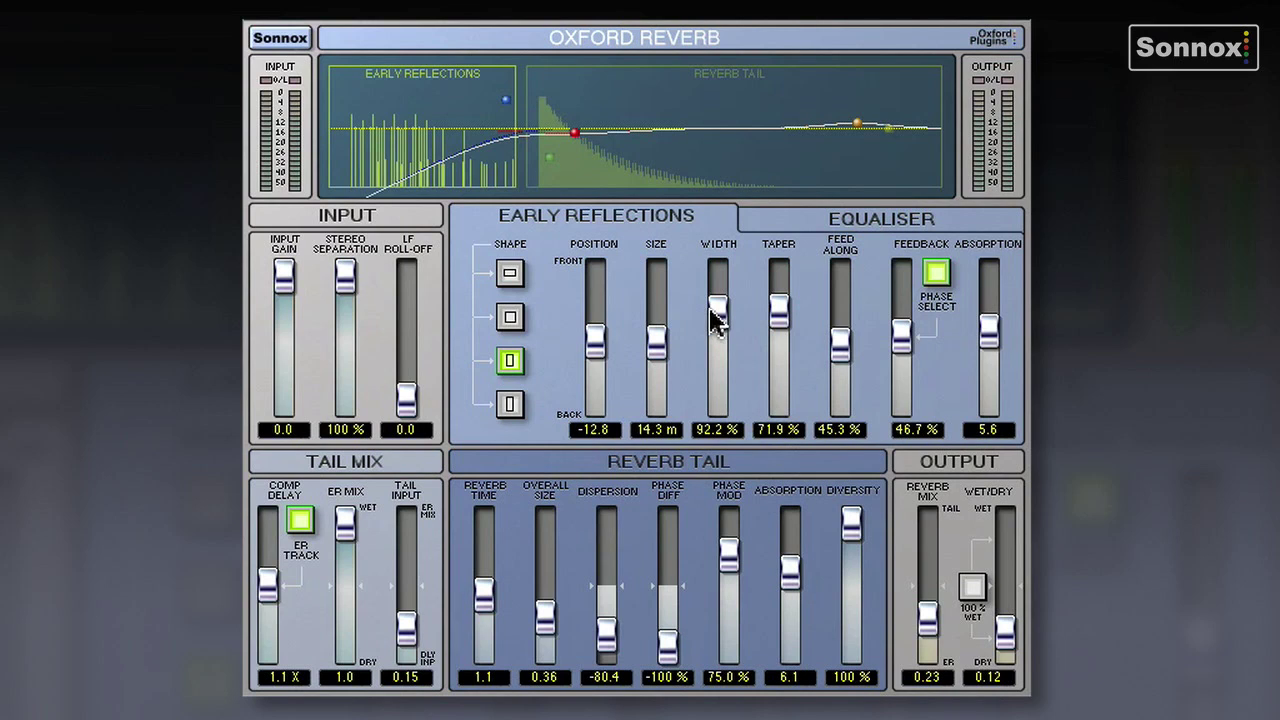
pyautogui.click(362, 31)
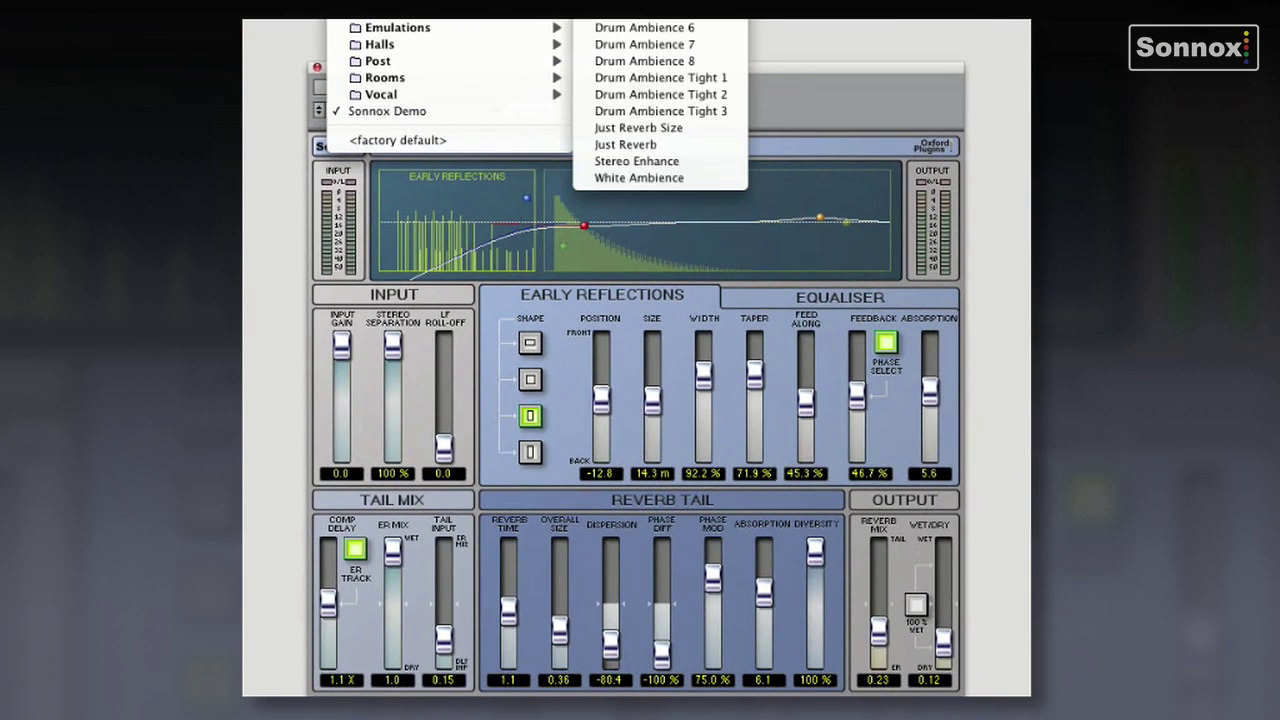
pyautogui.moveTo(384, 77)
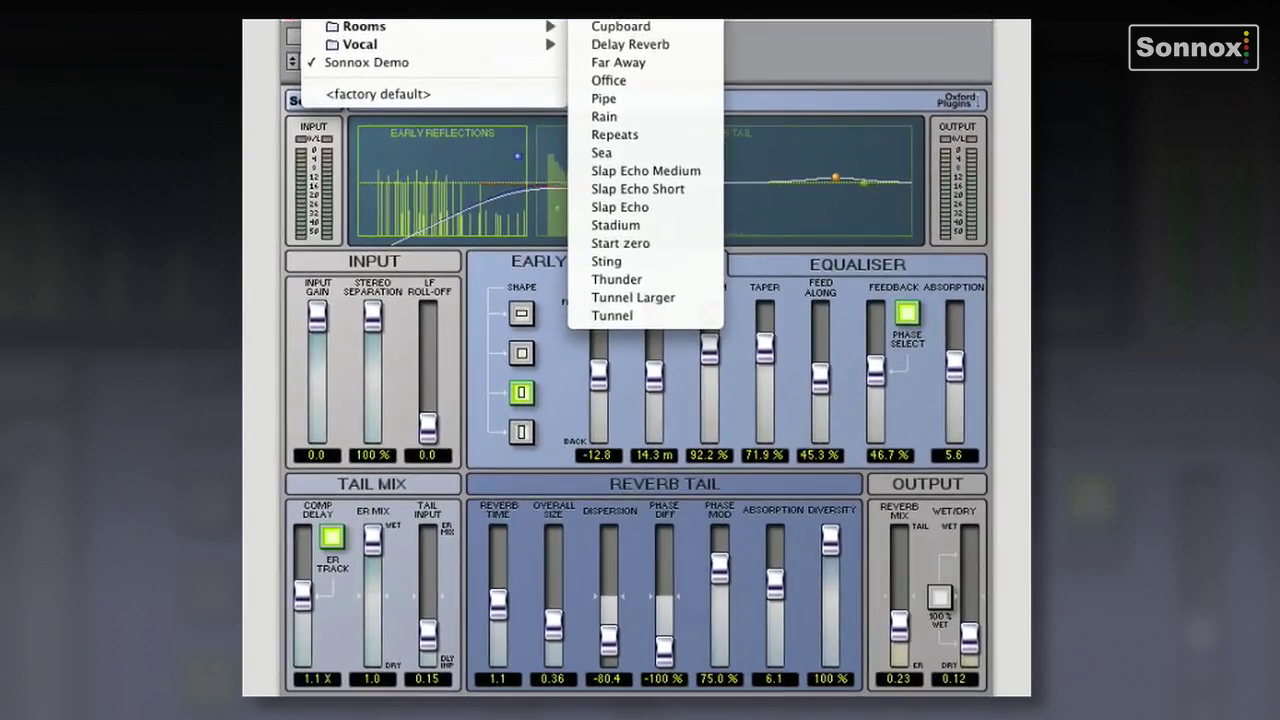
pyautogui.moveTo(380, 51)
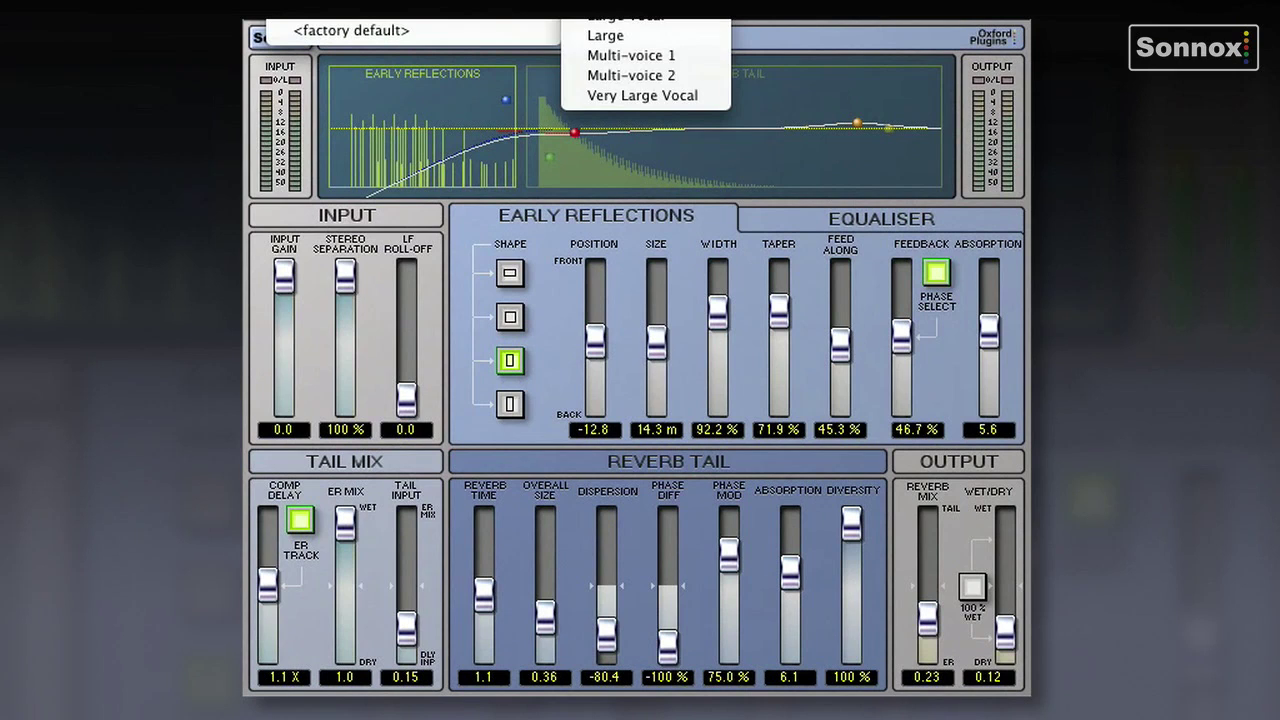
pyautogui.click(531, 271)
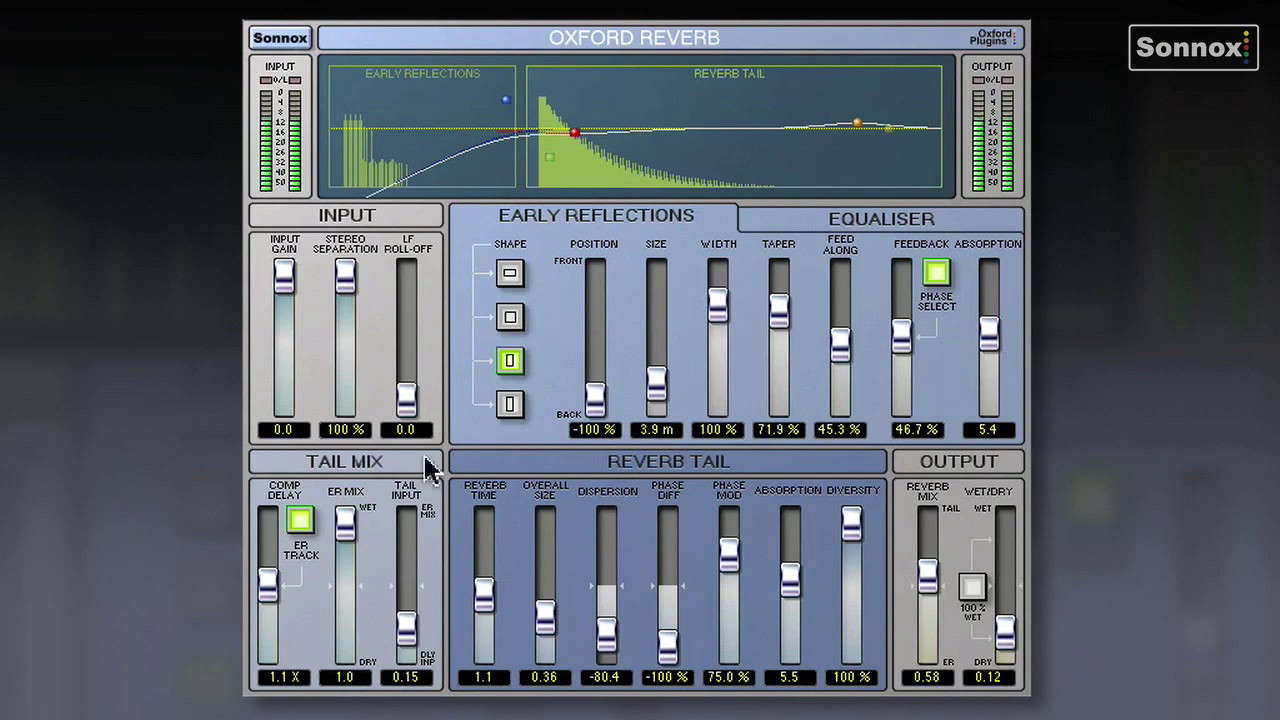
# - Set the reverb tail to reverb time 3.0 and overall size 0.55
pyautogui.moveTo(478, 595); pyautogui.dragTo(484, 562)
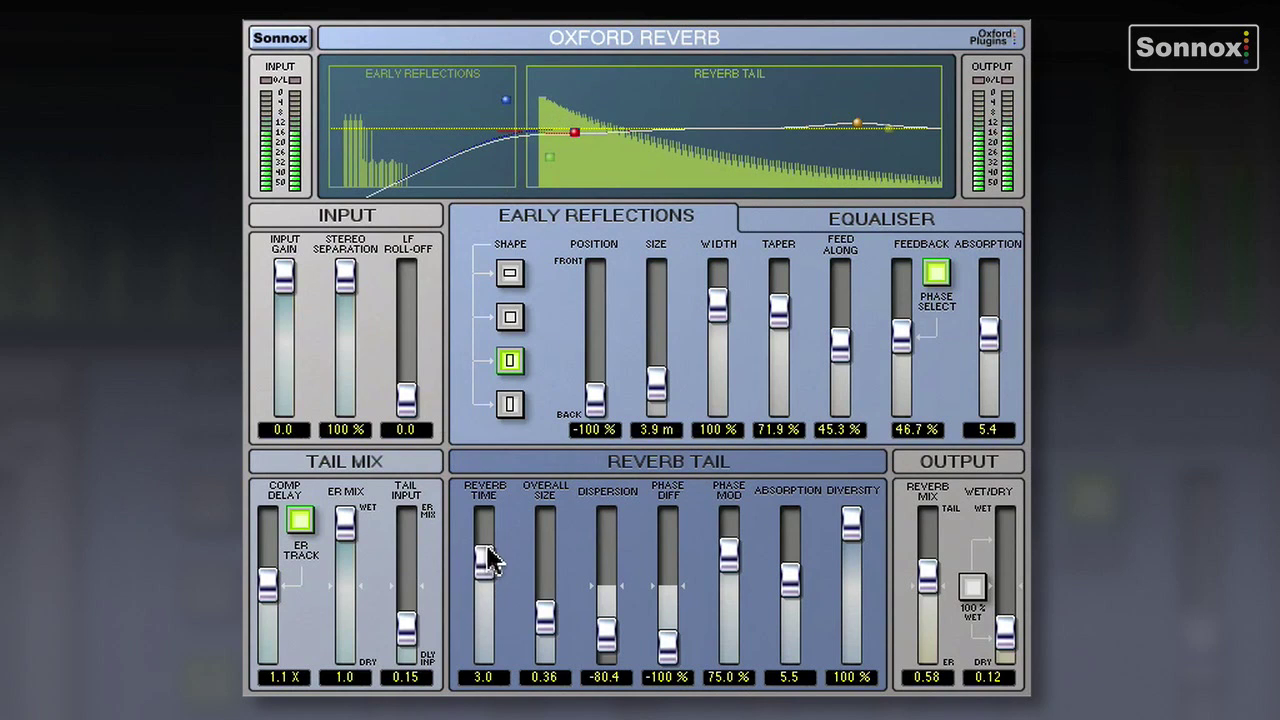
pyautogui.moveTo(930, 600); pyautogui.dragTo(927, 520)
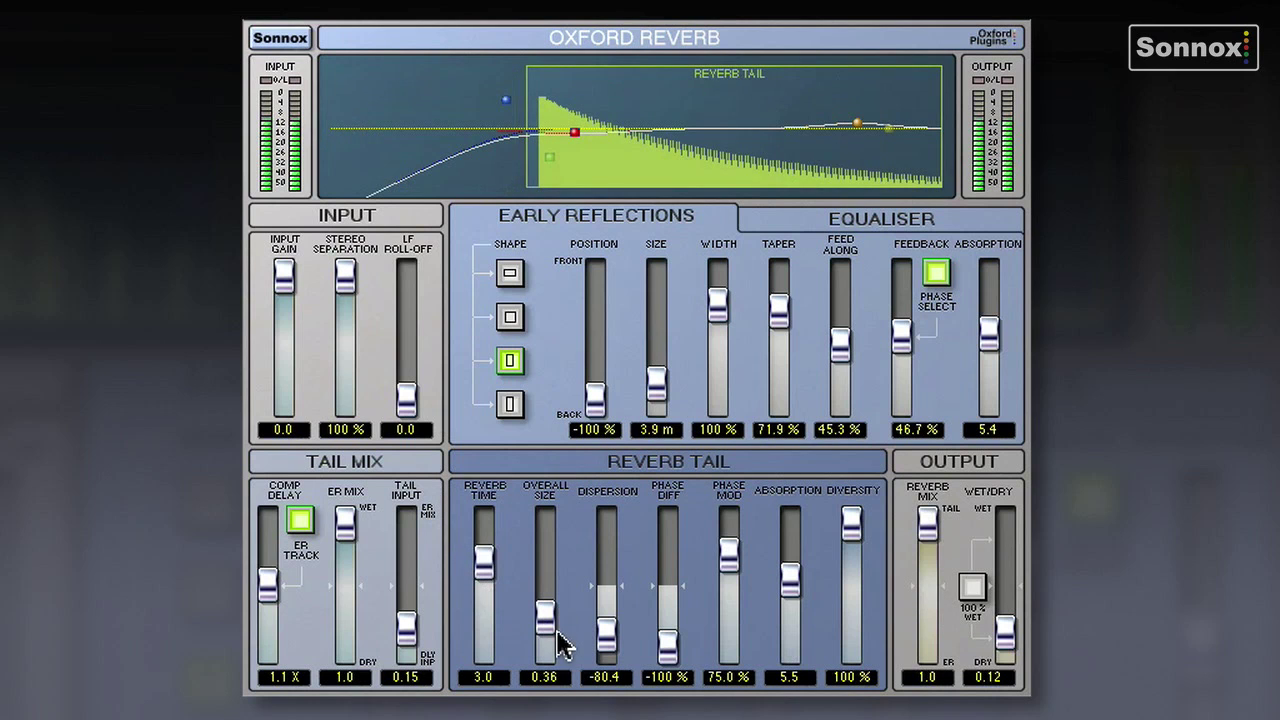
pyautogui.moveTo(546, 612); pyautogui.dragTo(563, 614)
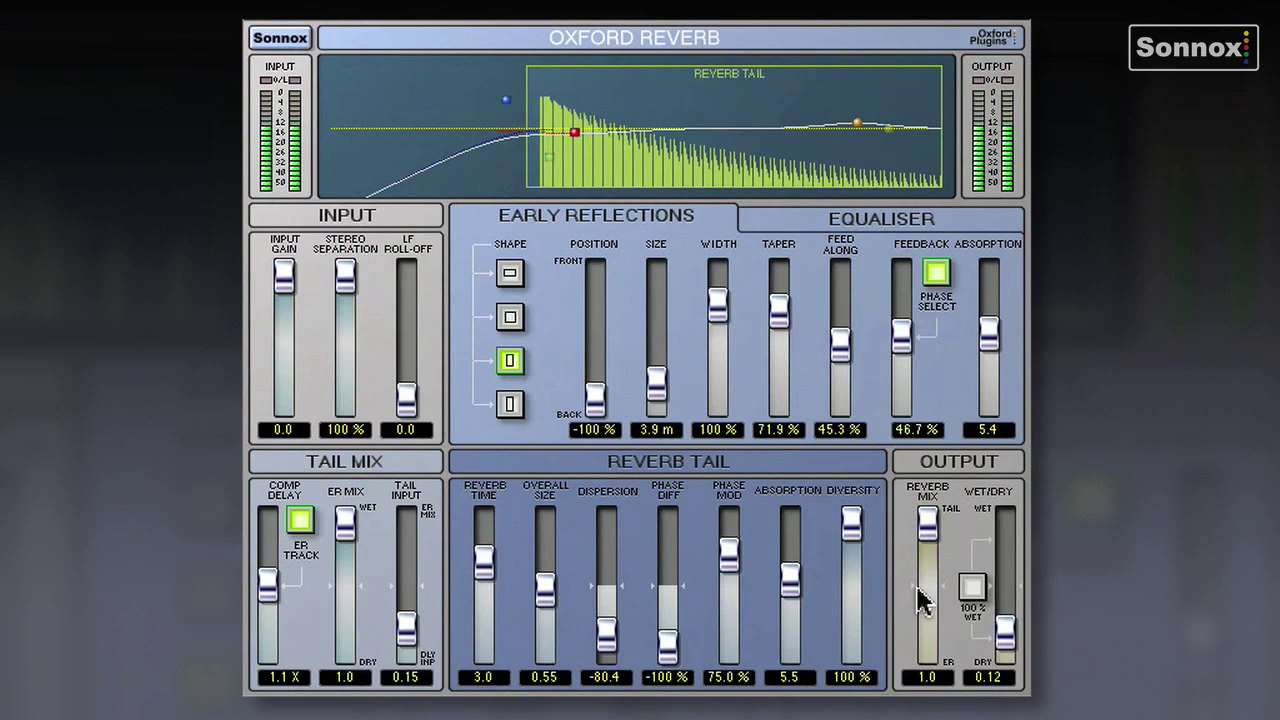
pyautogui.moveTo(928, 545); pyautogui.dragTo(928, 560)
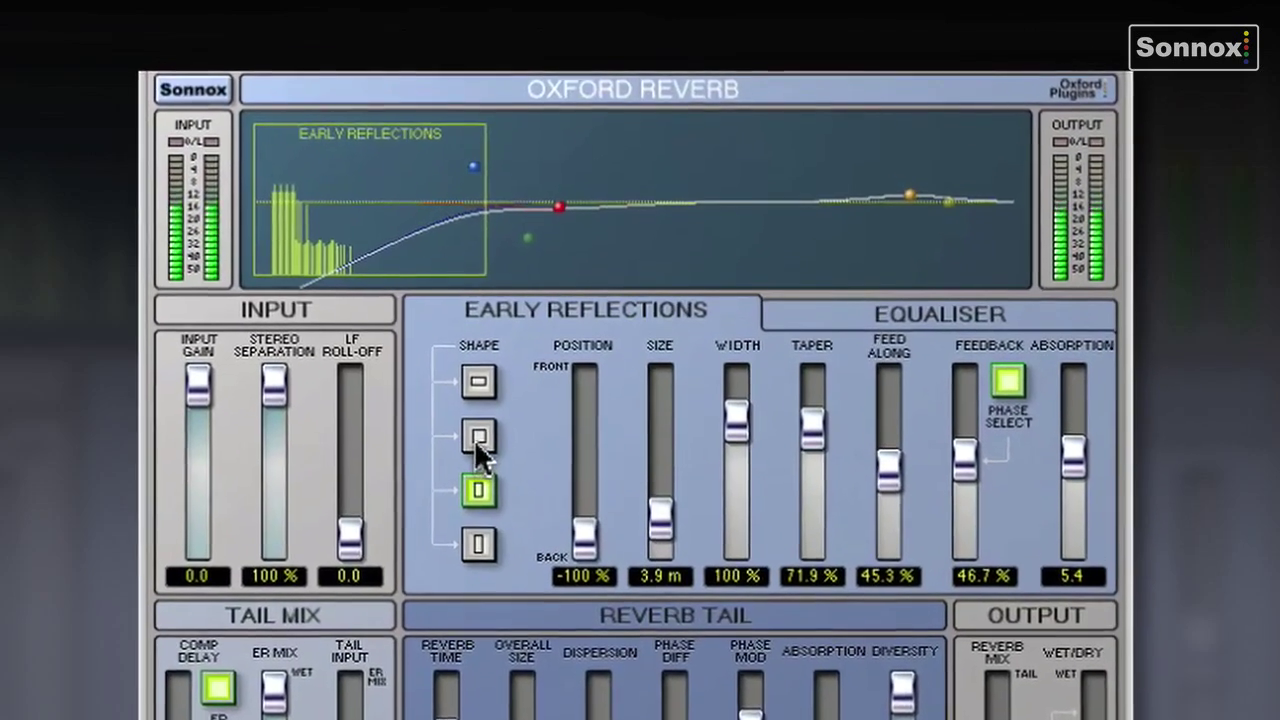
# - Use the fourth early reflection shape at position -12.8 and size 17.3 m
pyautogui.click(474, 439)
pyautogui.click(478, 544)
pyautogui.moveTo(580, 590); pyautogui.dragTo(580, 510)
pyautogui.moveTo(655, 566); pyautogui.dragTo(657, 506)
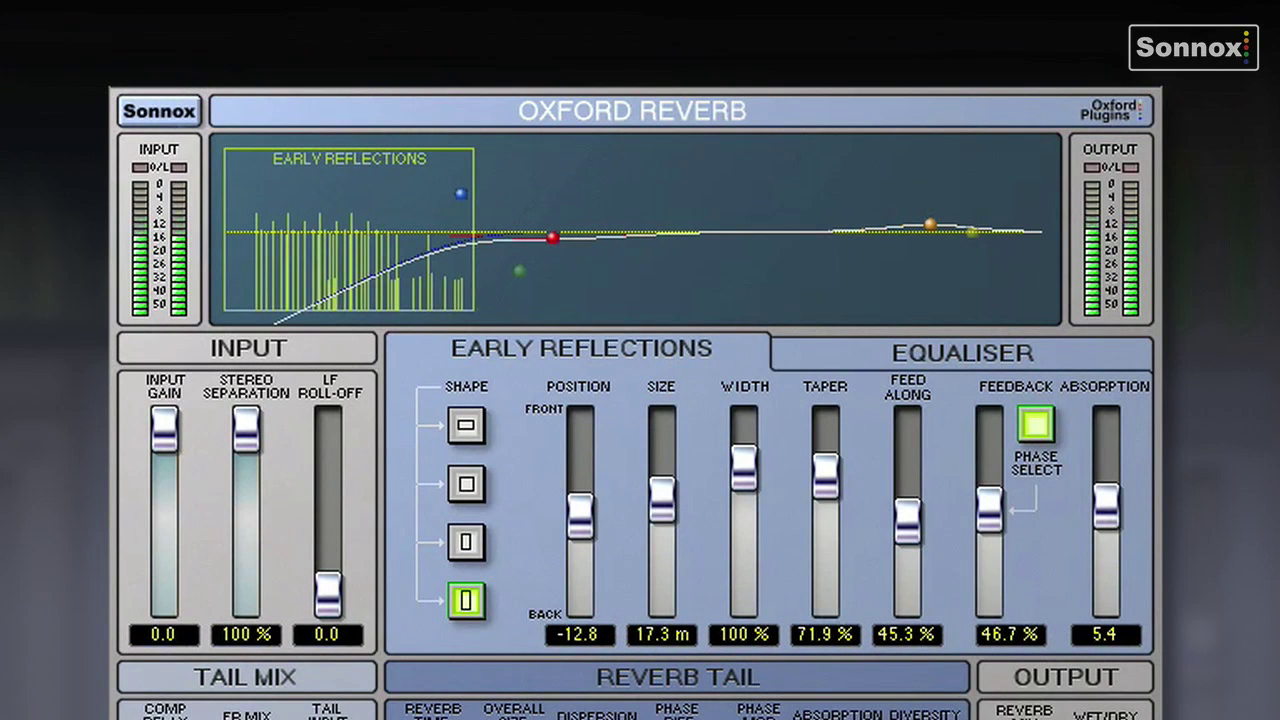
# - Raise early reflection feed along to 55.6% and feedback to 57.4%, adjusting absorption
pyautogui.moveTo(910, 518); pyautogui.dragTo(913, 501)
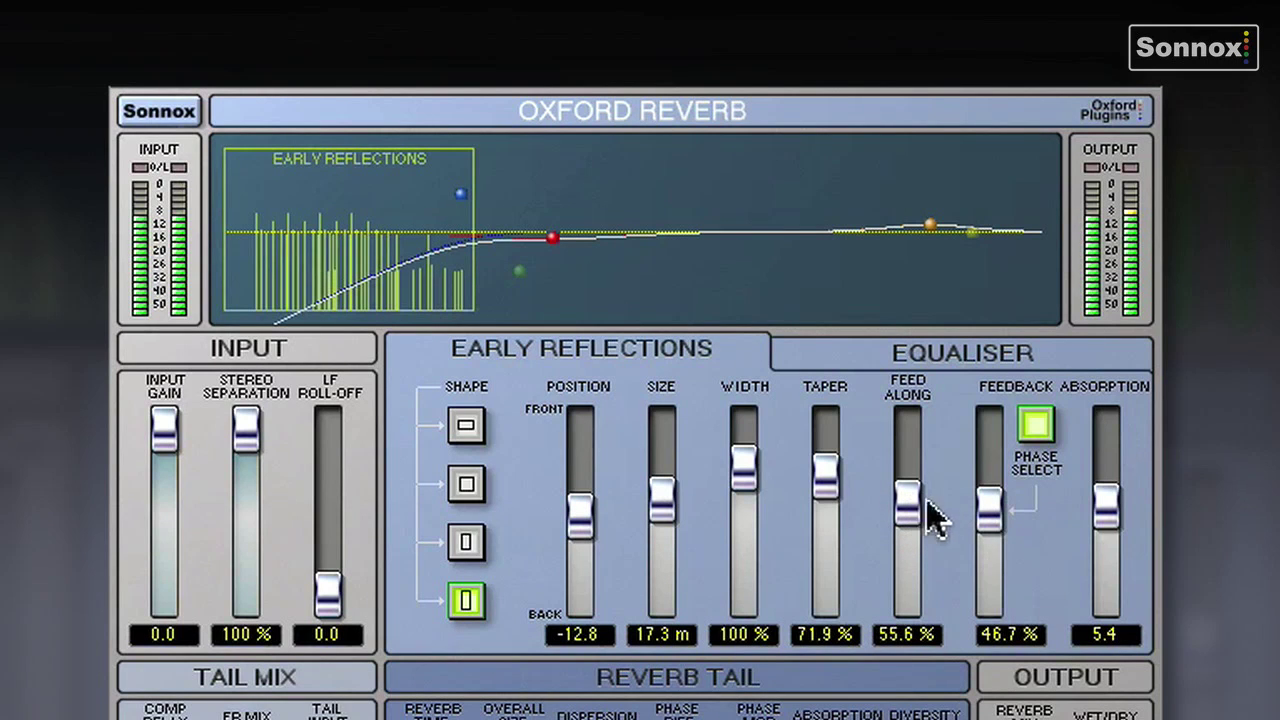
pyautogui.moveTo(999, 523); pyautogui.dragTo(993, 499)
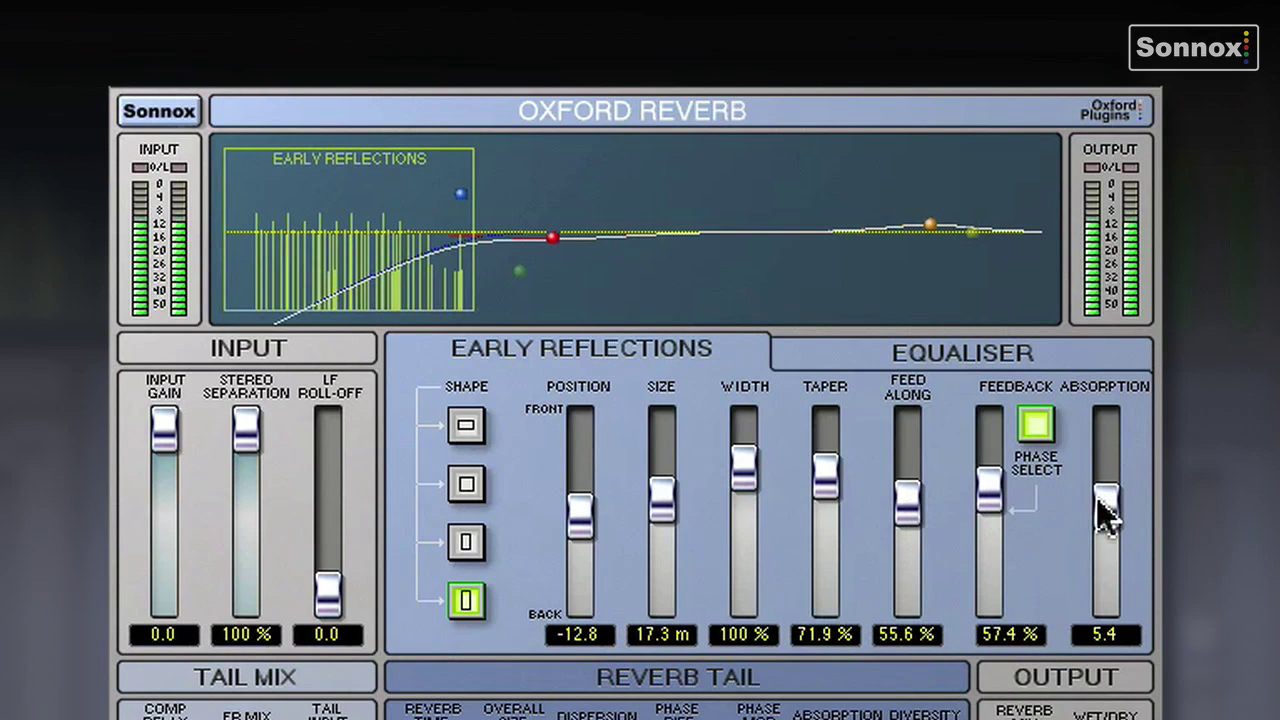
pyautogui.moveTo(1109, 514); pyautogui.dragTo(1108, 565)
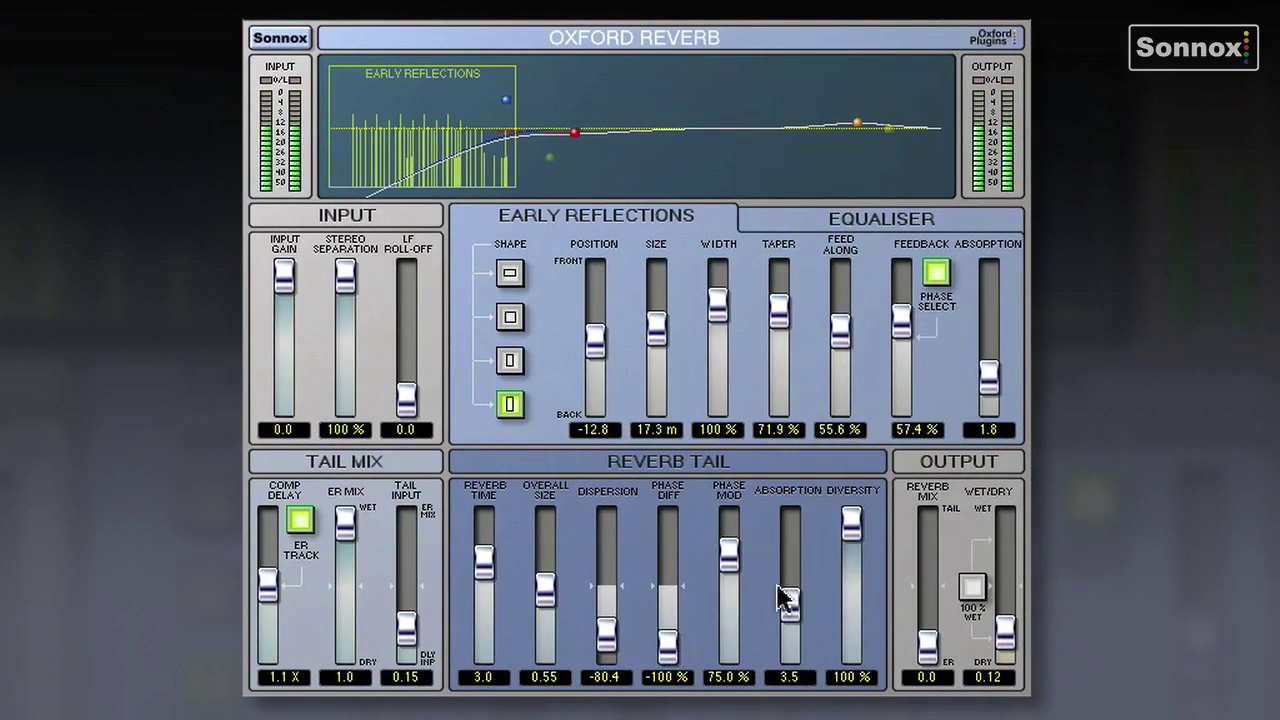
# - Set reverb mix 0.41, reverb time 3.6, reflection size 16.1 m and absorption 2.8
pyautogui.moveTo(929, 634); pyautogui.dragTo(932, 597)
pyautogui.moveTo(482, 563); pyautogui.dragTo(482, 555)
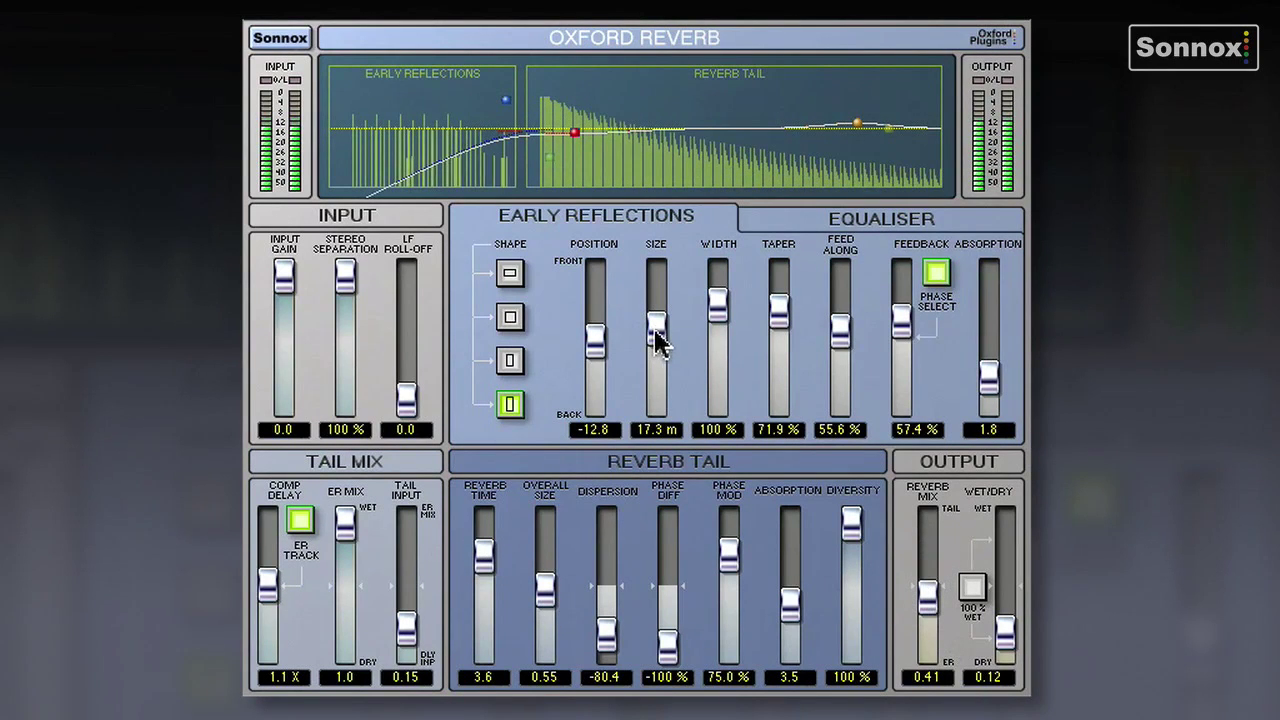
pyautogui.moveTo(656, 328); pyautogui.dragTo(656, 339)
pyautogui.moveTo(988, 375); pyautogui.dragTo(988, 366)
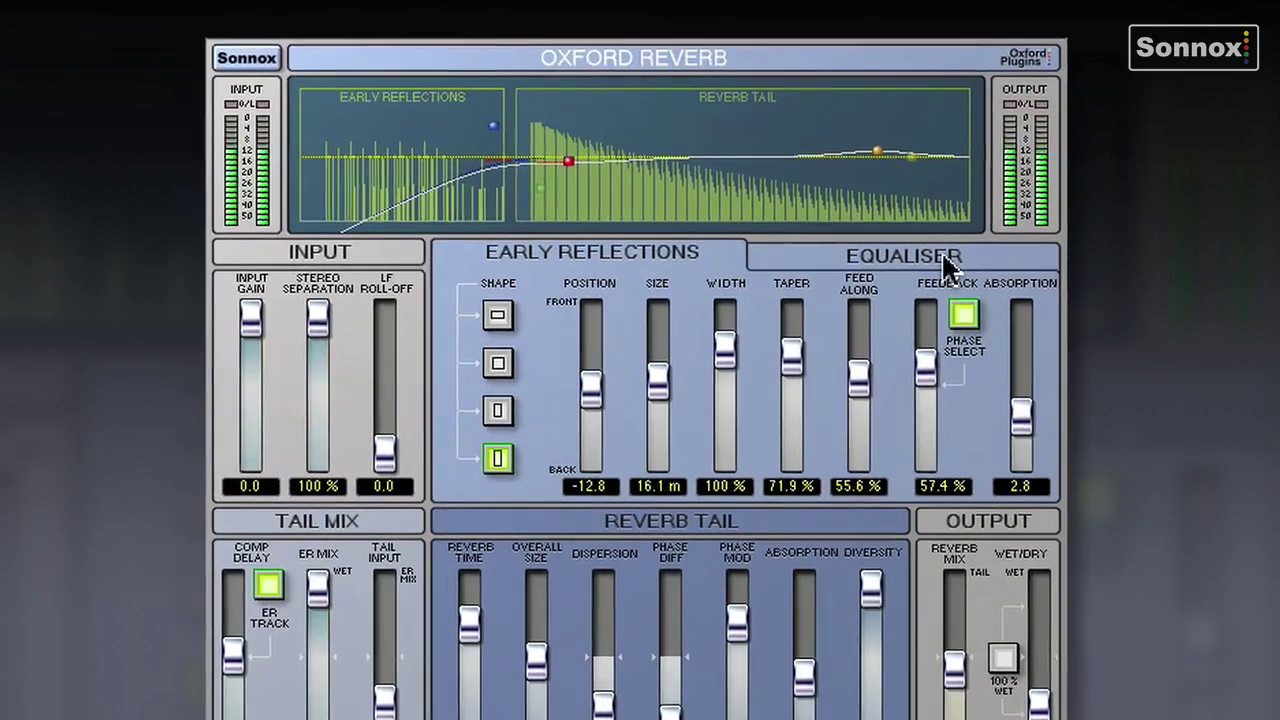
# - Make the HF EQ band a shelf boosted to 5.03 dB, then return to Early Reflections
pyautogui.click(930, 225)
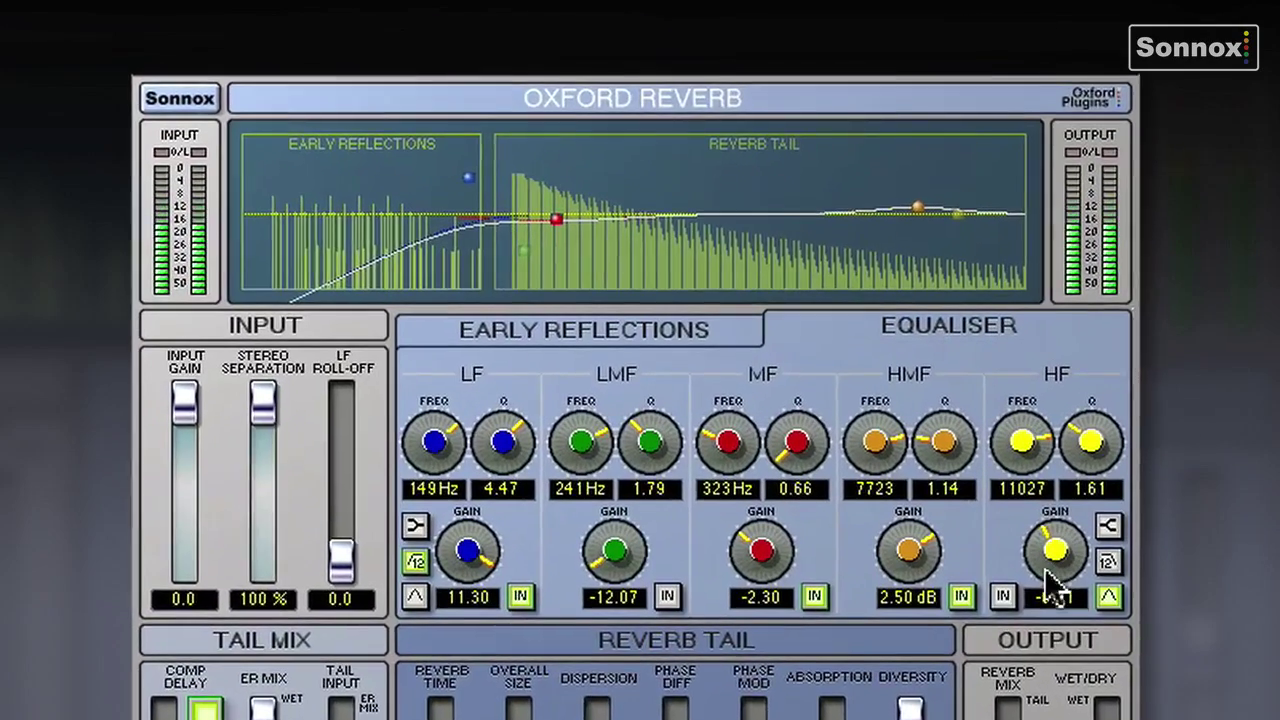
pyautogui.click(1104, 521)
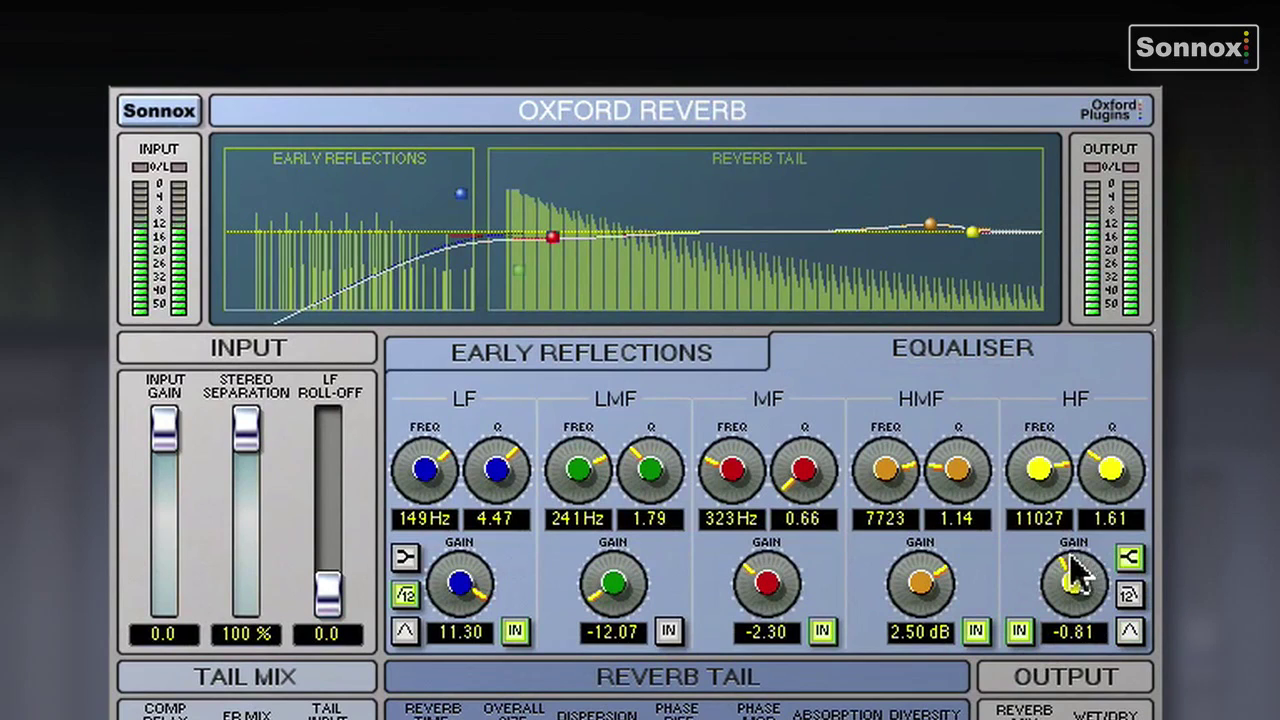
pyautogui.moveTo(1071, 562); pyautogui.dragTo(1161, 515)
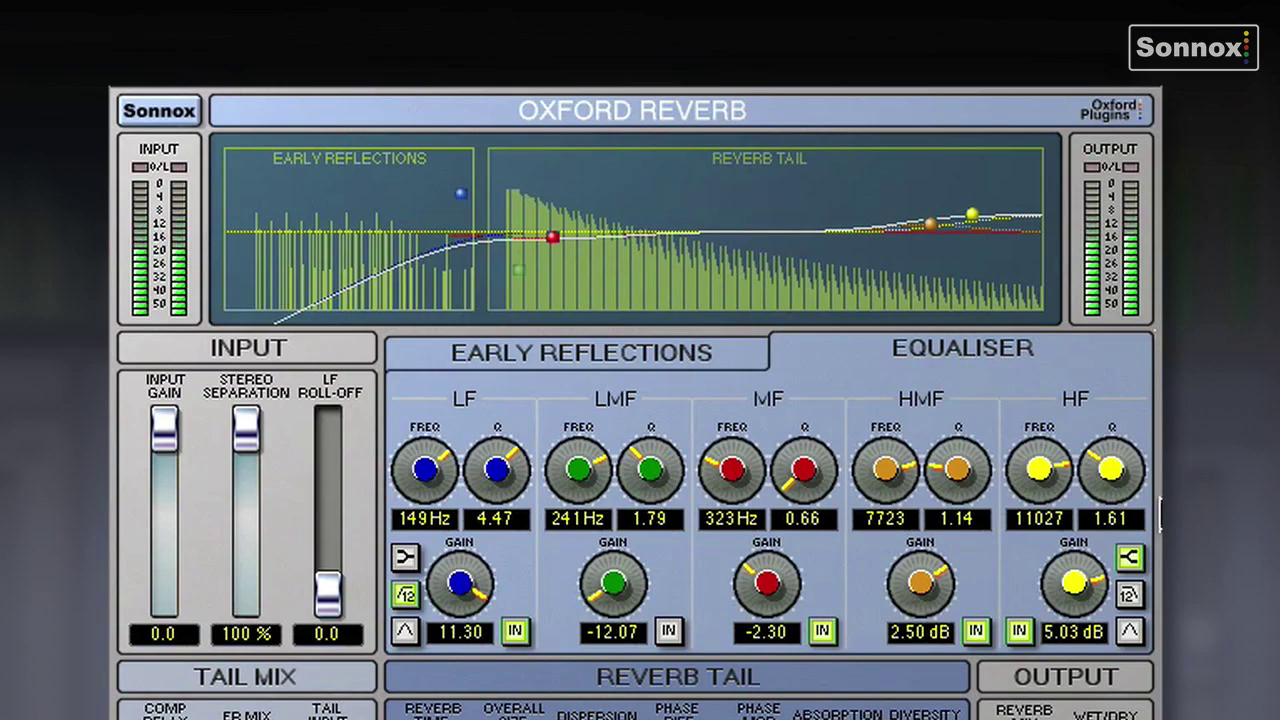
pyautogui.click(749, 357)
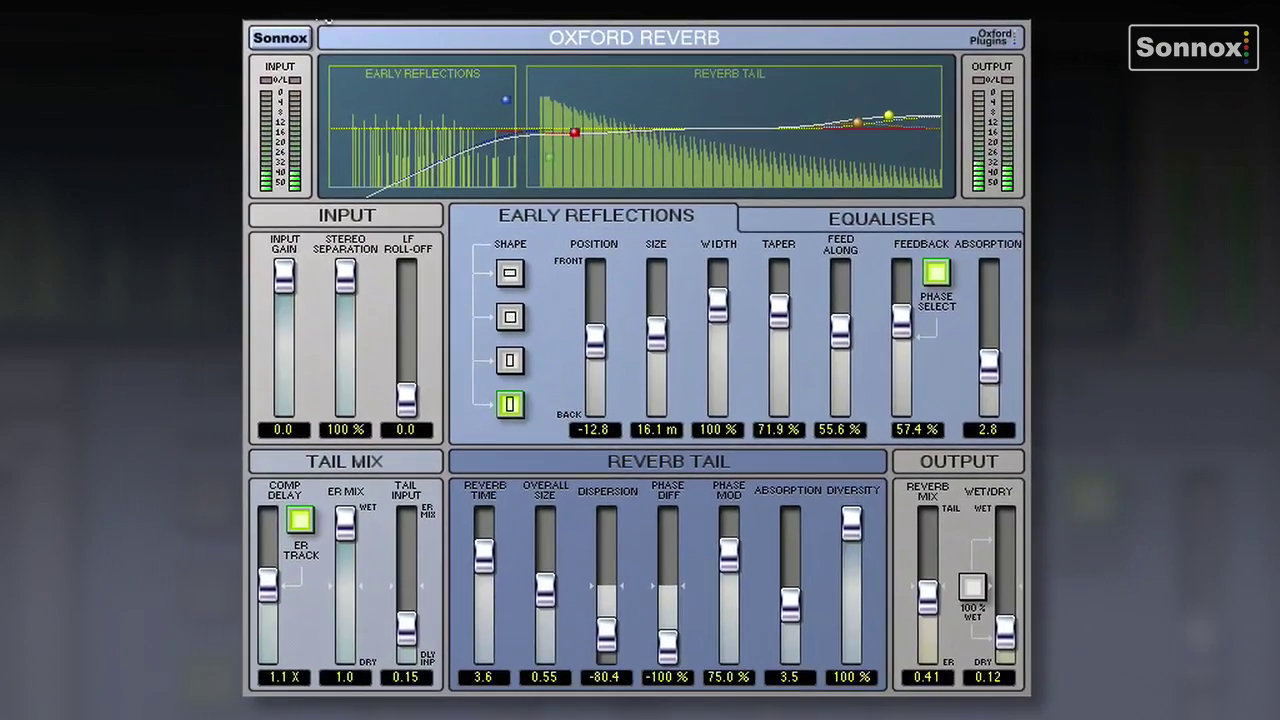
# - Load the Large Concert Room preset, then the Large Vocal preset
pyautogui.click(247, 70)
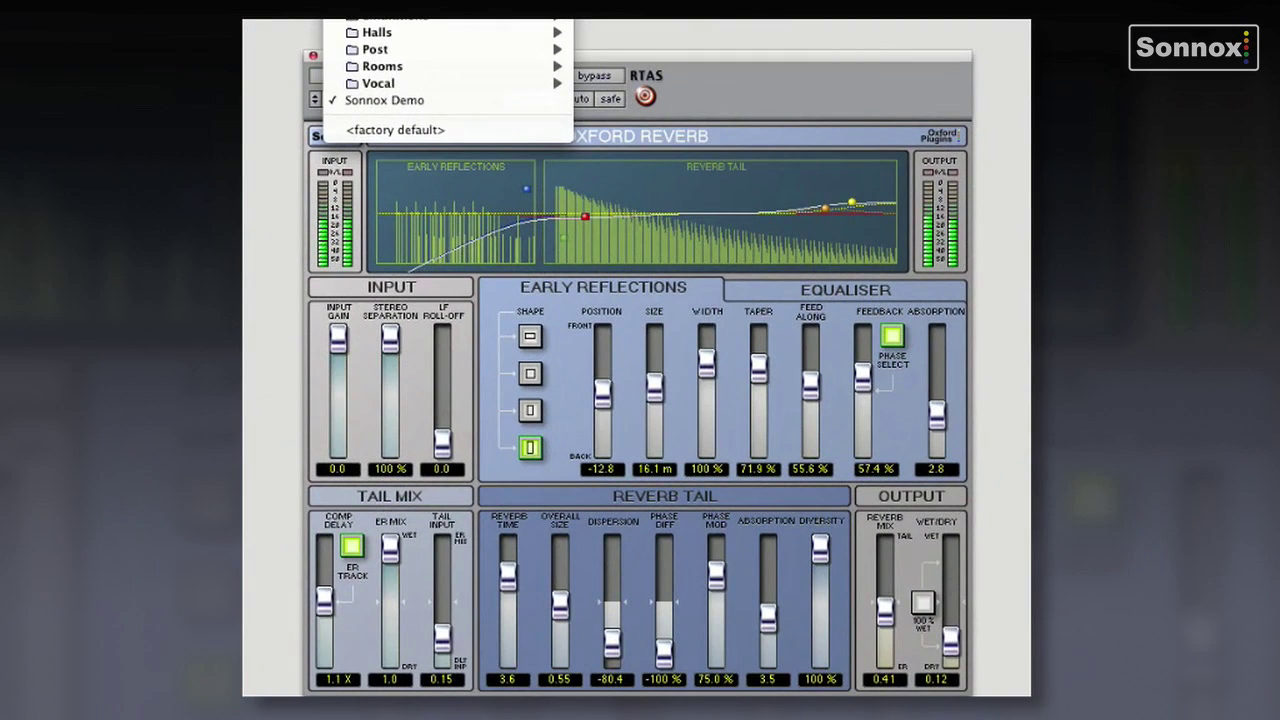
pyautogui.click(620, 32)
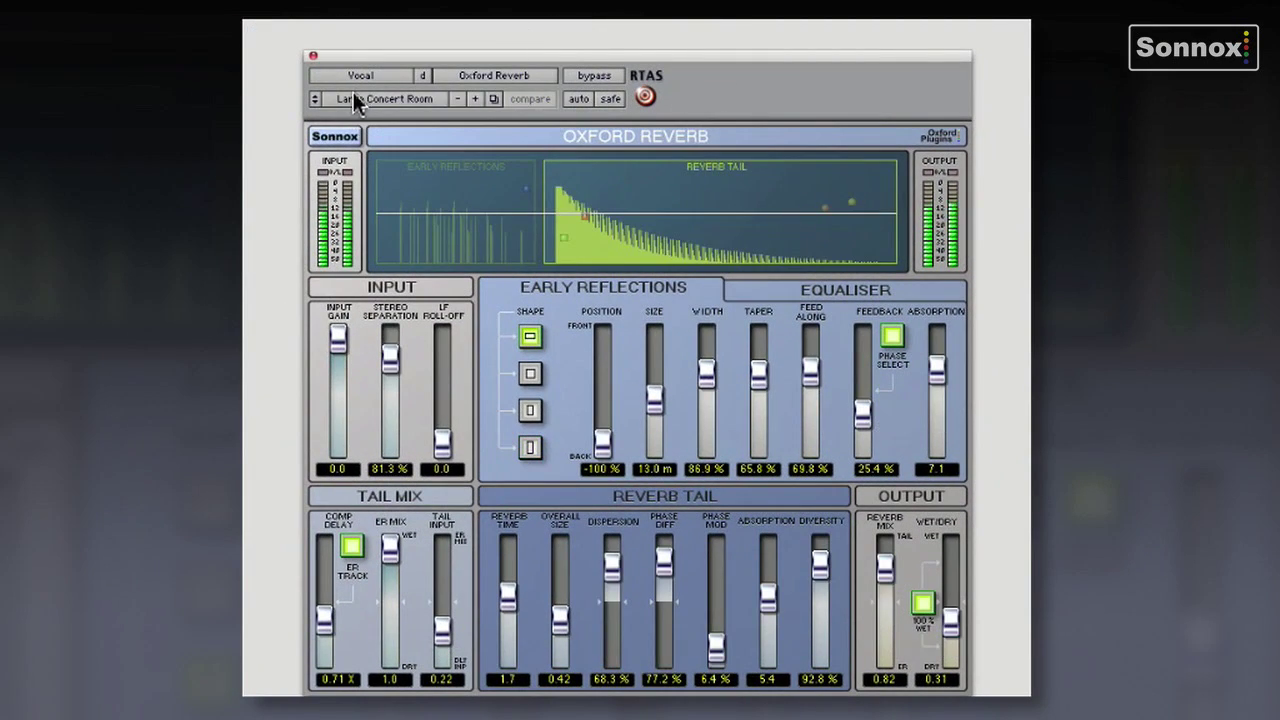
pyautogui.click(353, 91)
pyautogui.moveTo(559, 237)
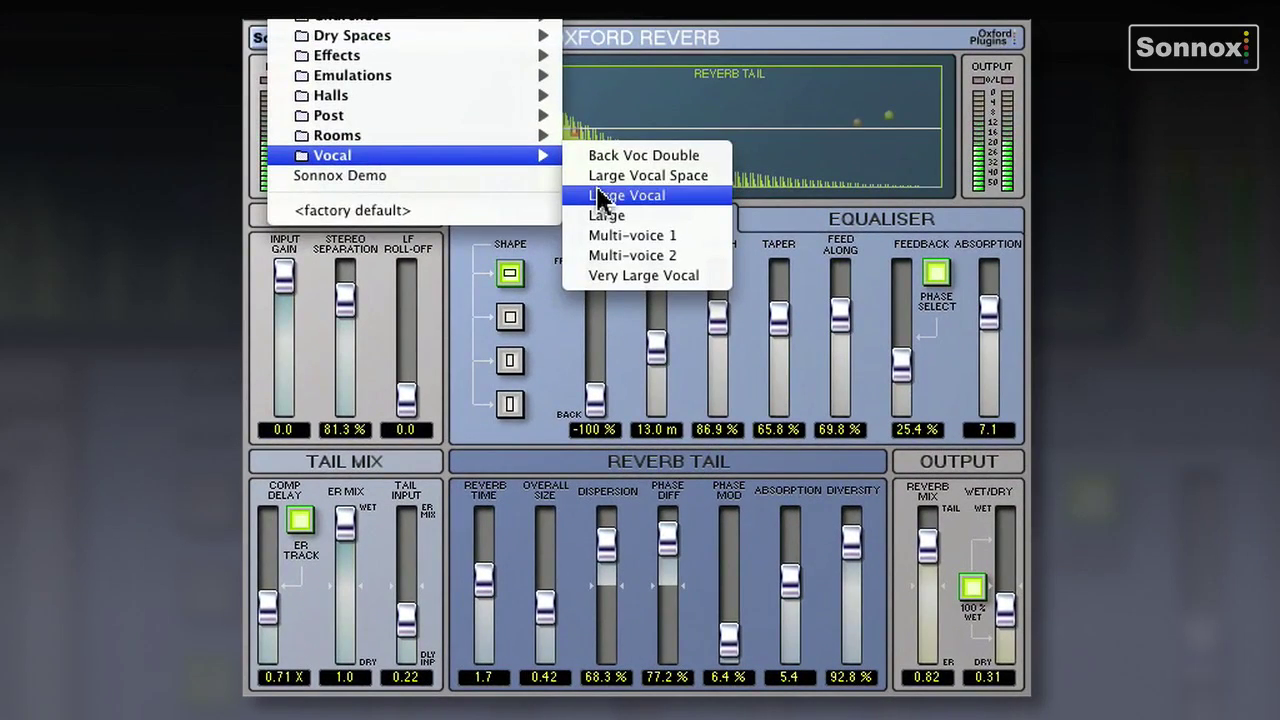
pyautogui.click(600, 195)
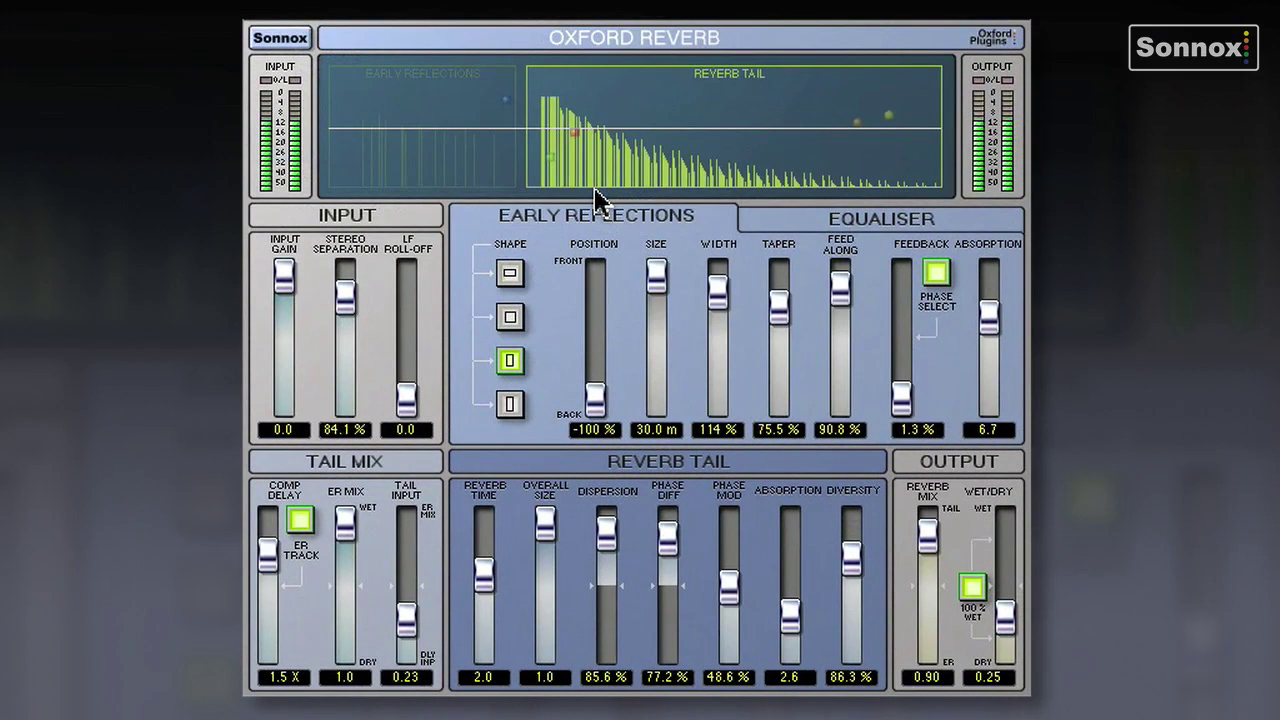
# - Load the Lex Gothic Hall preset from the Lex submenu
pyautogui.click(372, 24)
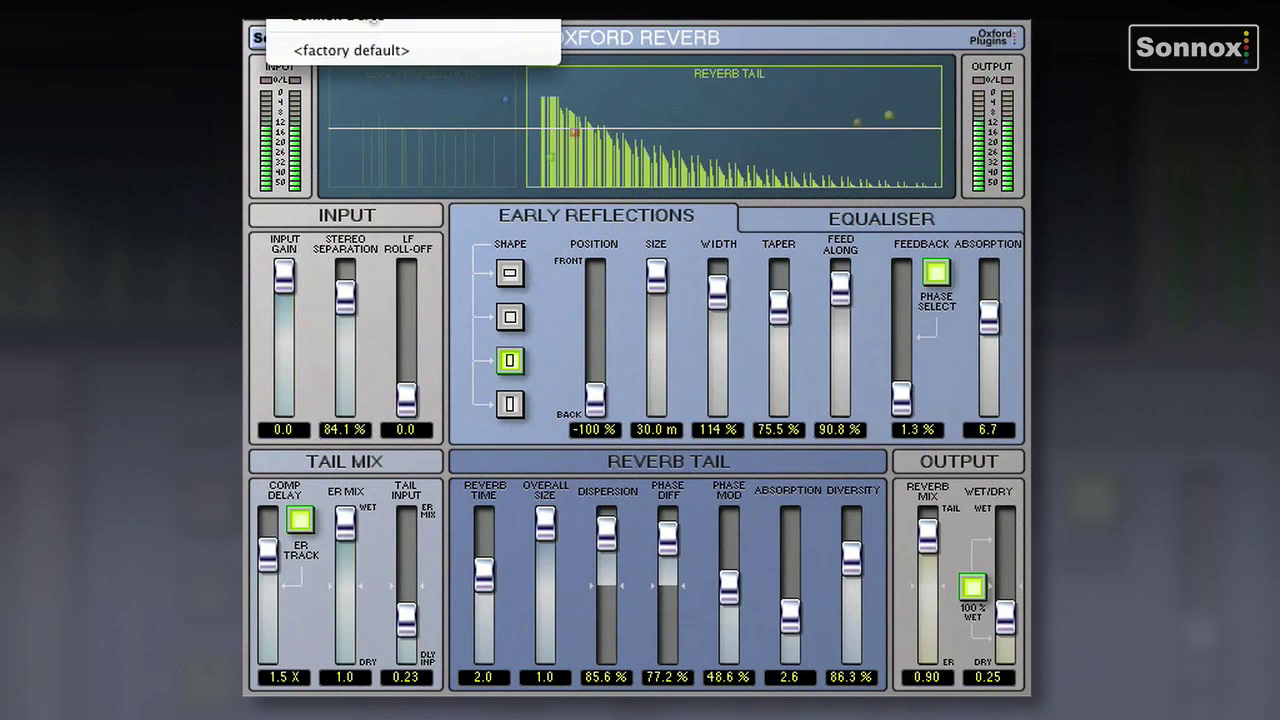
pyautogui.moveTo(420, 2)
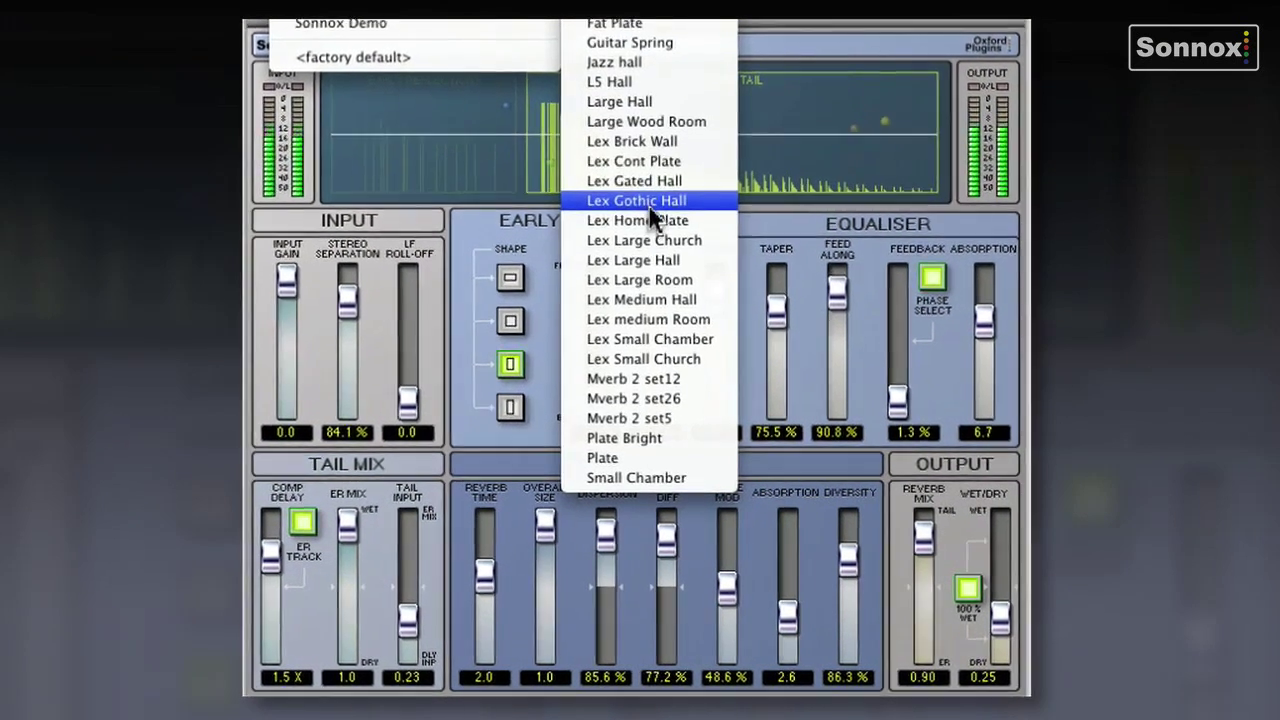
pyautogui.click(655, 220)
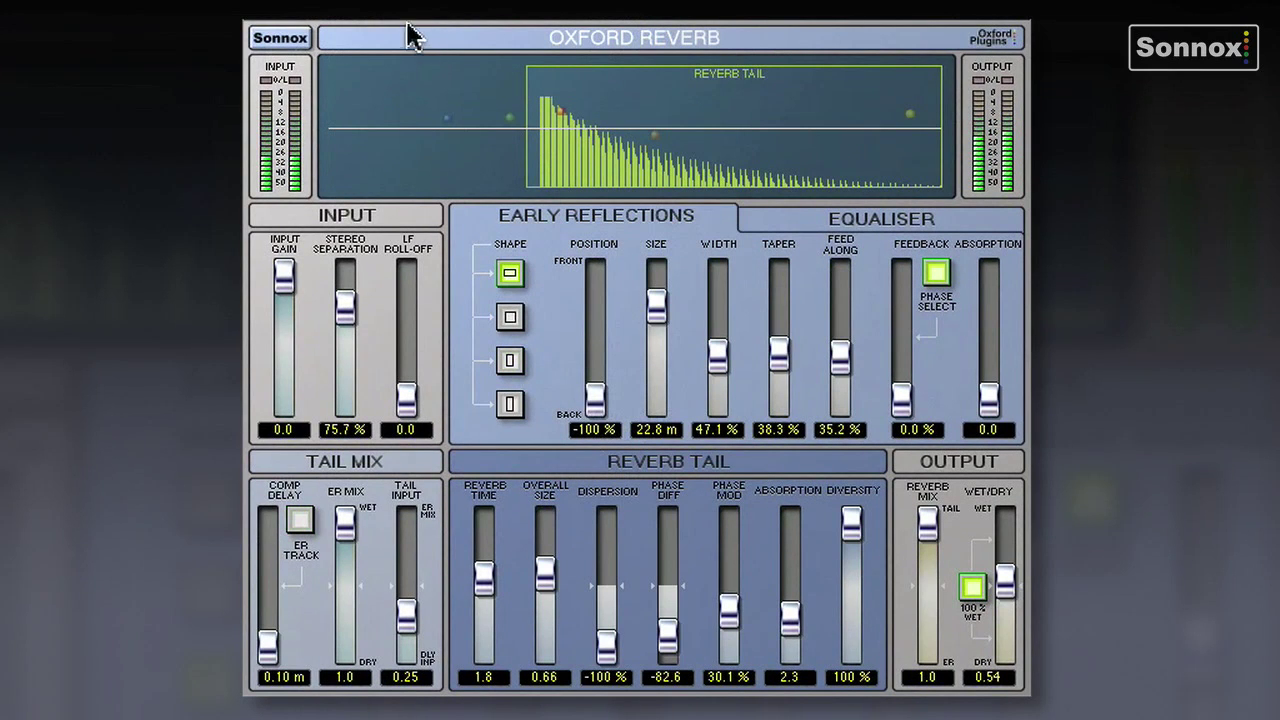
pyautogui.click(338, 2)
pyautogui.moveTo(340, 38)
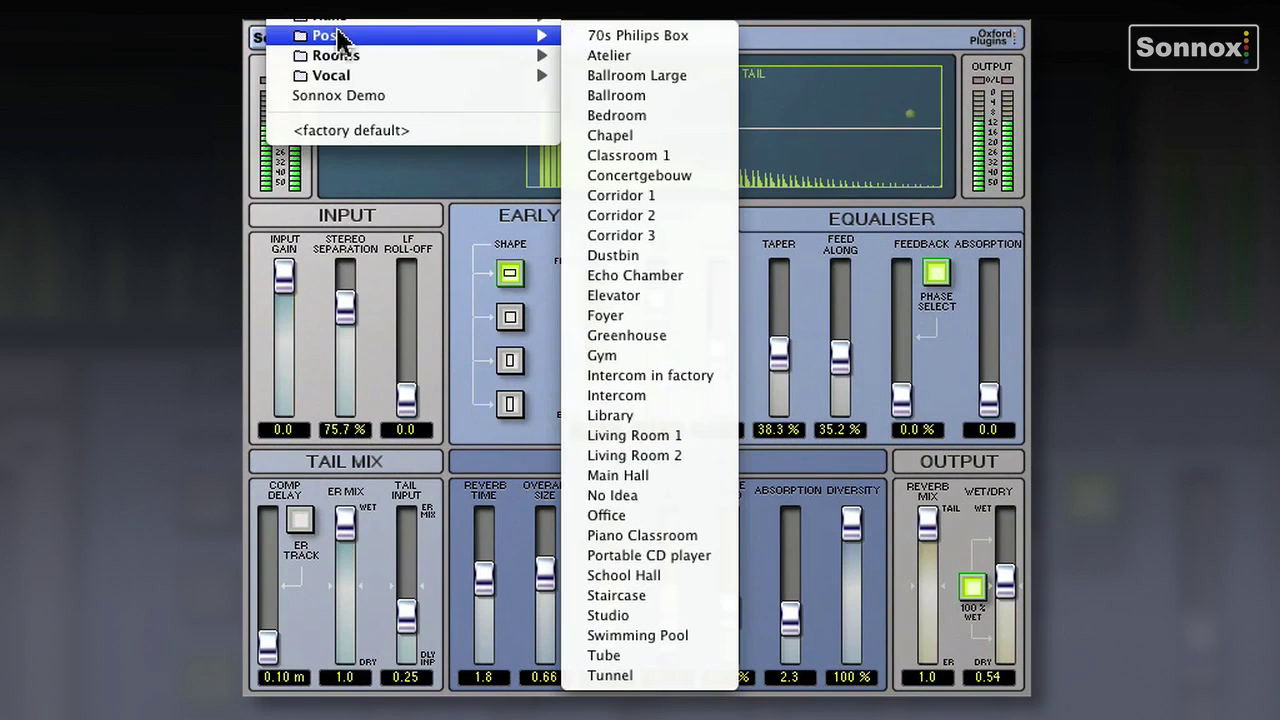
# - Load the 70s Philips Box preset, then Corridor 1
pyautogui.click(624, 38)
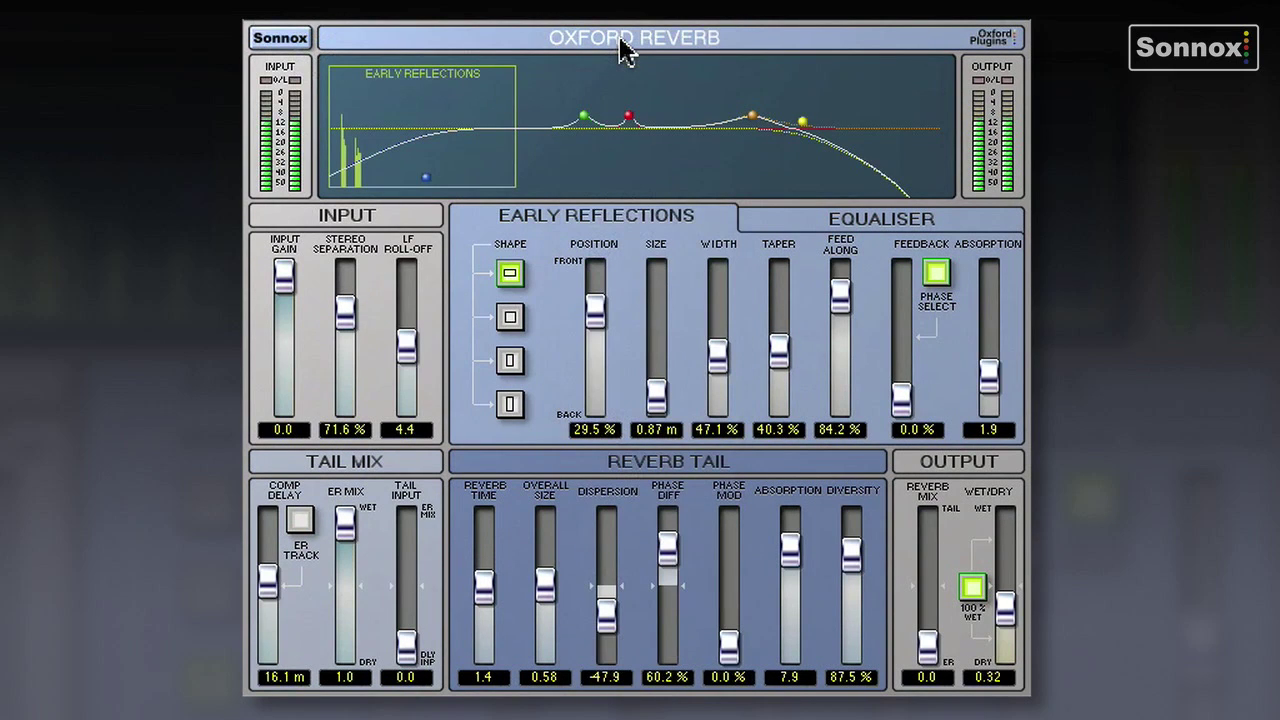
pyautogui.click(624, 38)
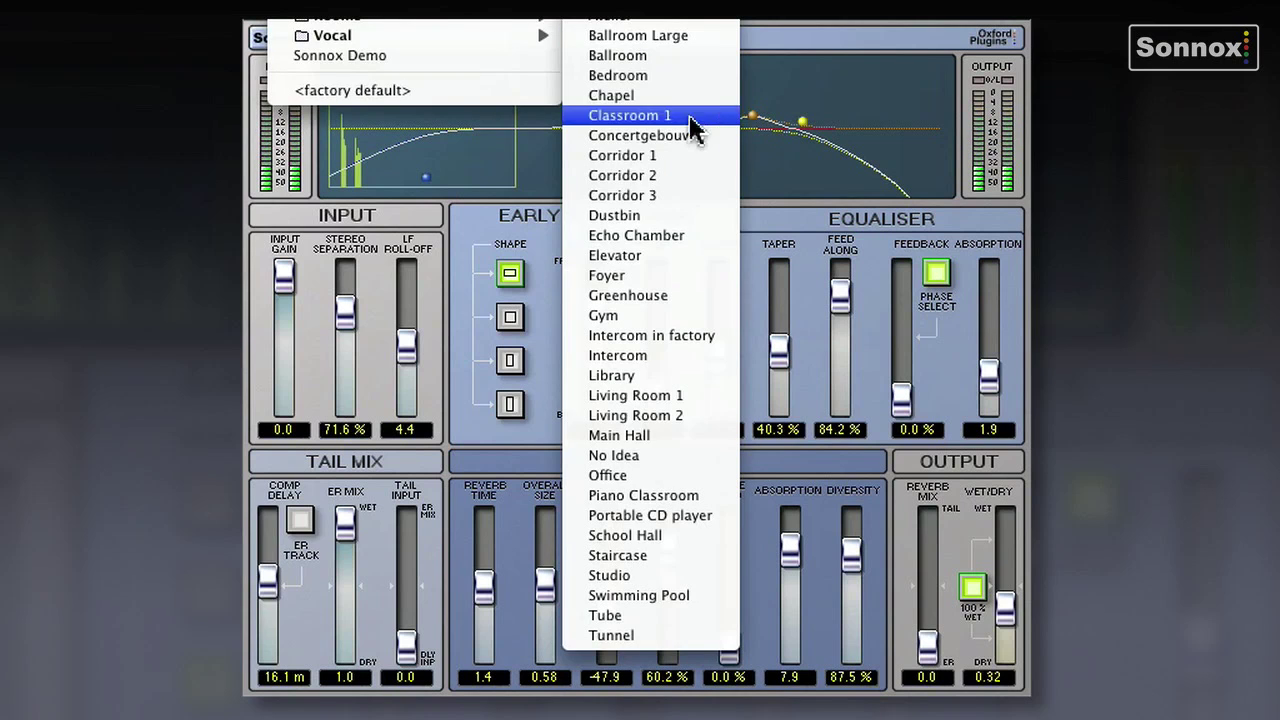
pyautogui.click(728, 160)
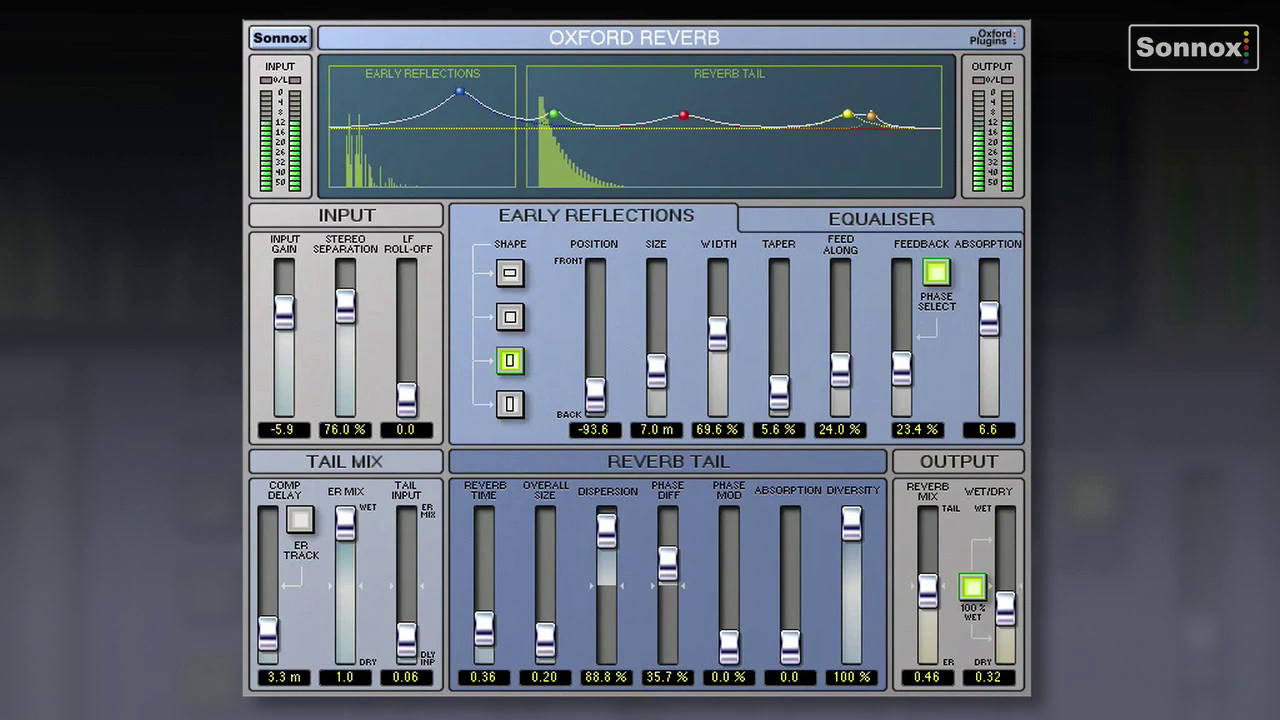
# - Load the Bedroom preset and inspect its EQ settings
pyautogui.click(537, 30)
pyautogui.moveTo(540, 35)
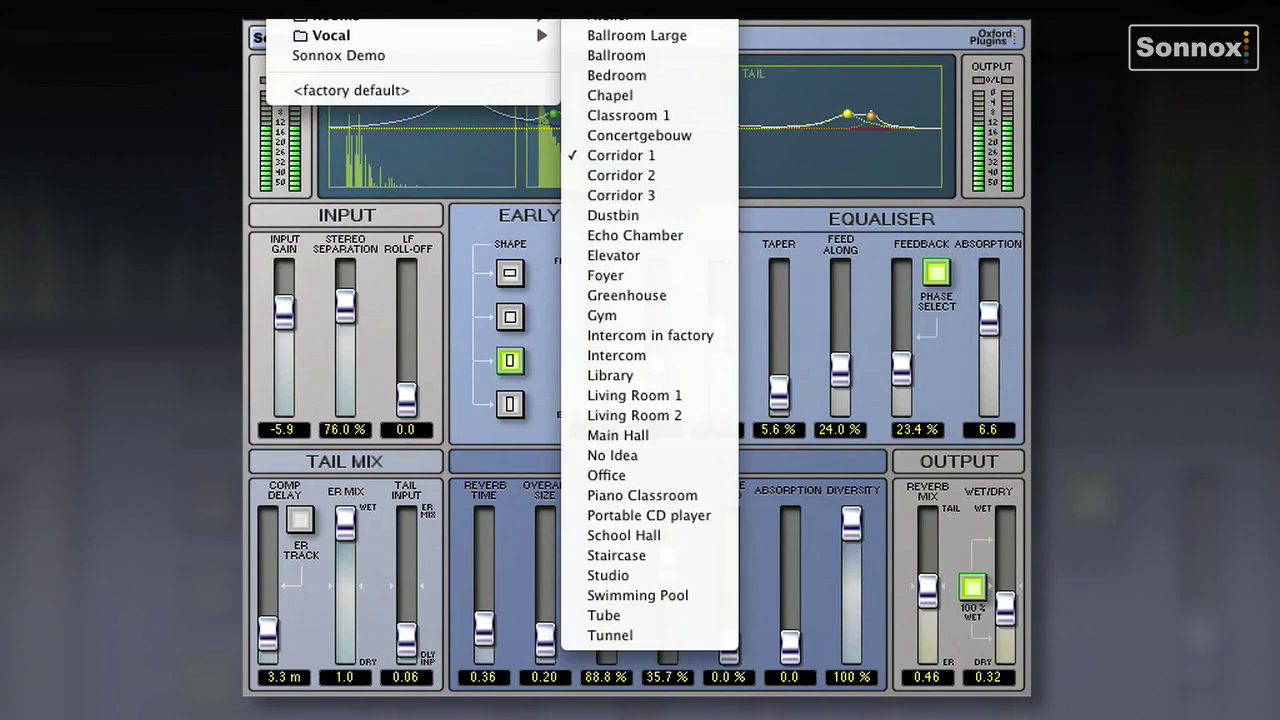
pyautogui.click(641, 74)
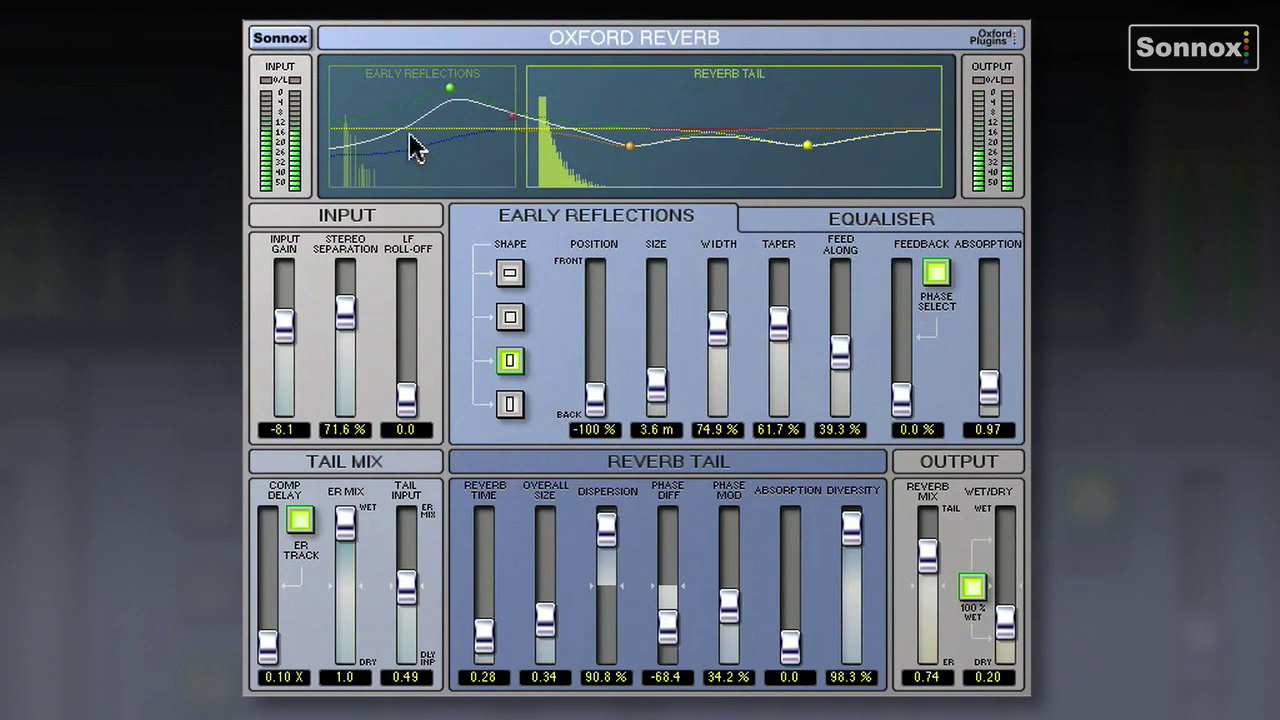
pyautogui.click(808, 219)
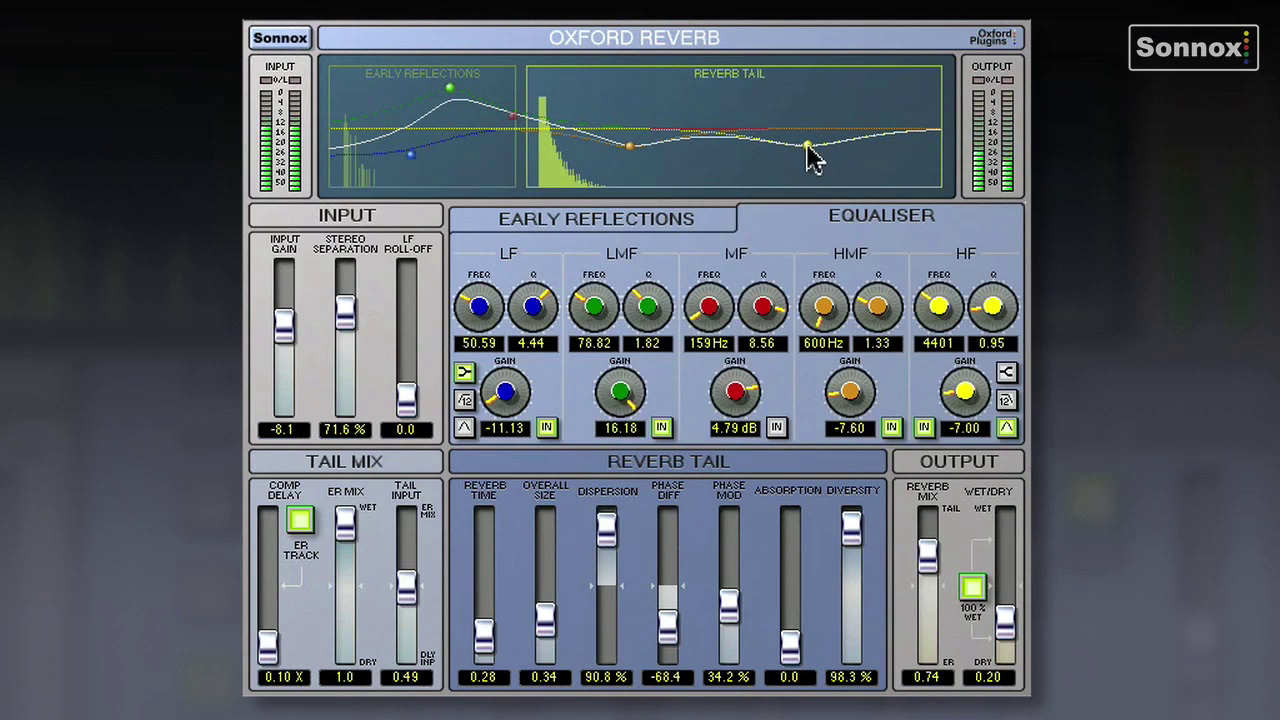
pyautogui.click(655, 226)
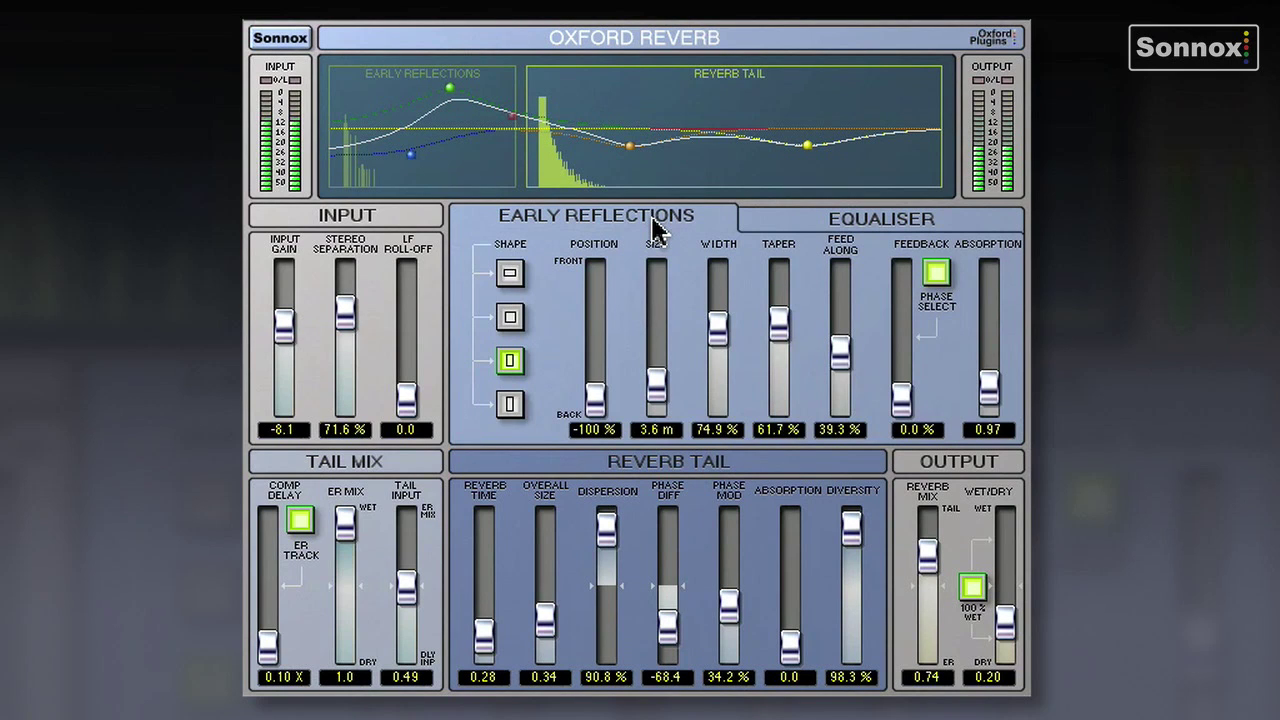
# - Load the Intercom in factory preset, then finish on Swimming Pool
pyautogui.click(349, 28)
pyautogui.moveTo(352, 20)
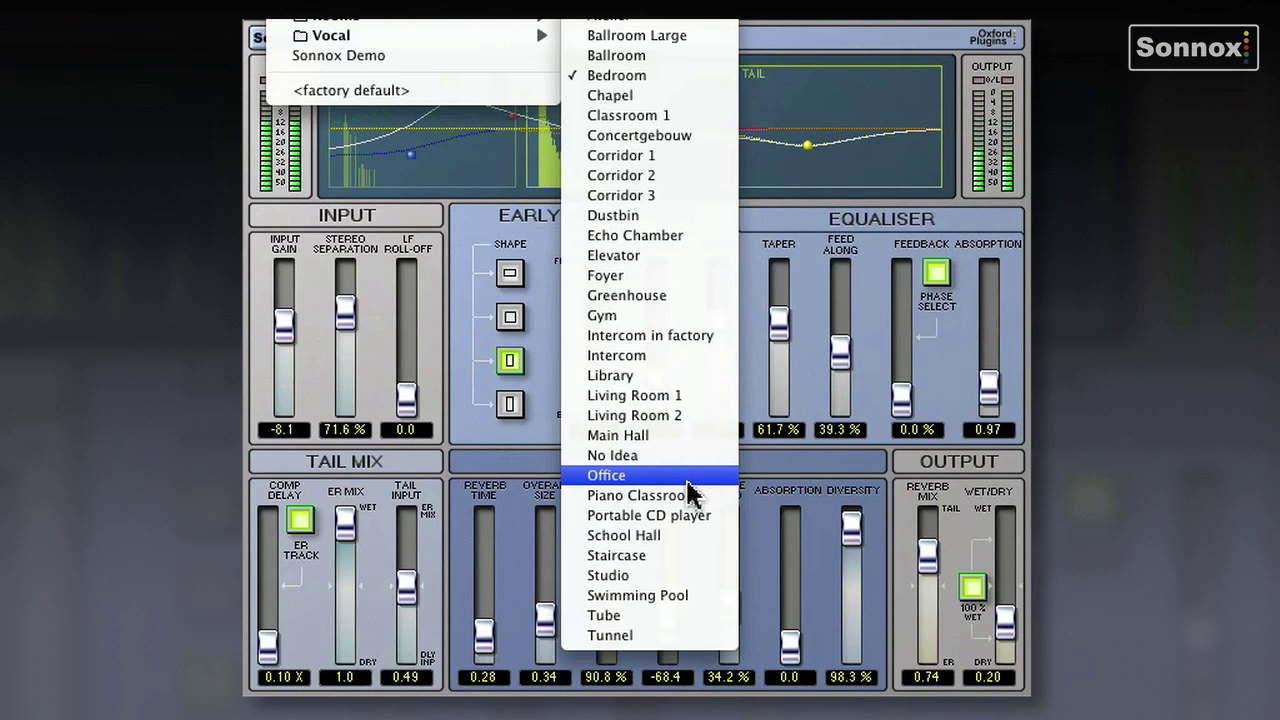
pyautogui.click(680, 340)
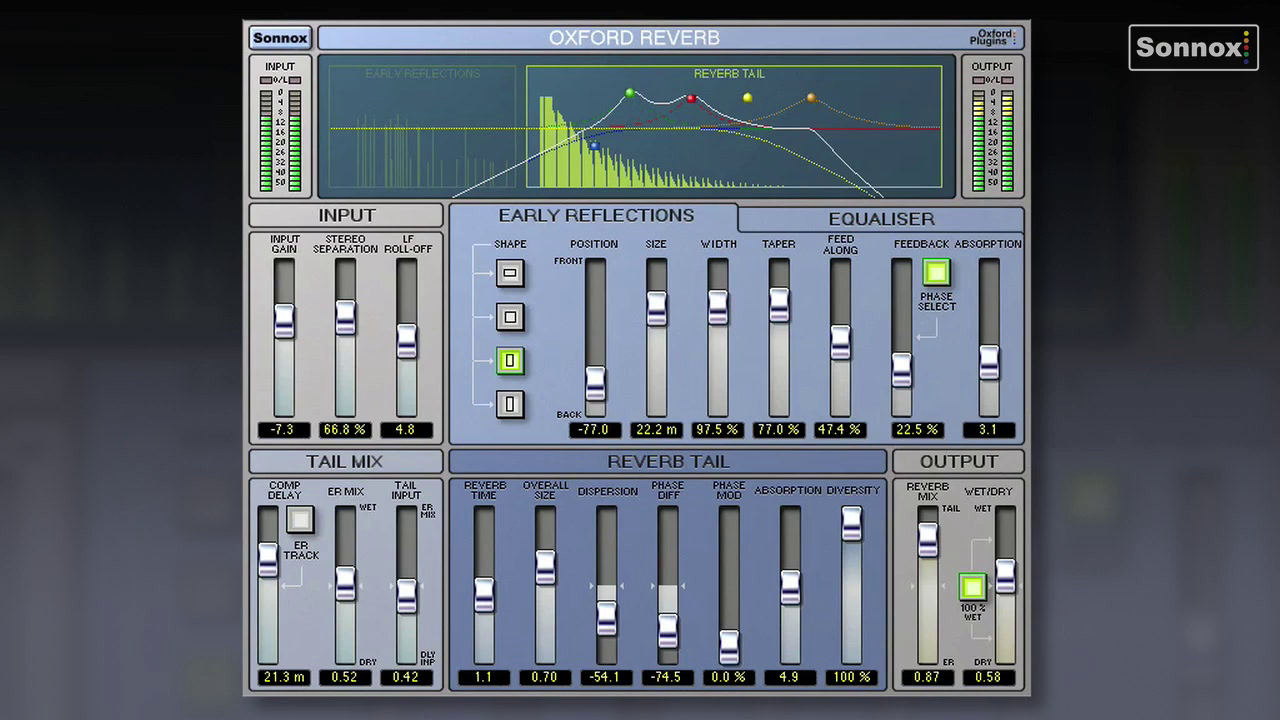
pyautogui.click(400, 5)
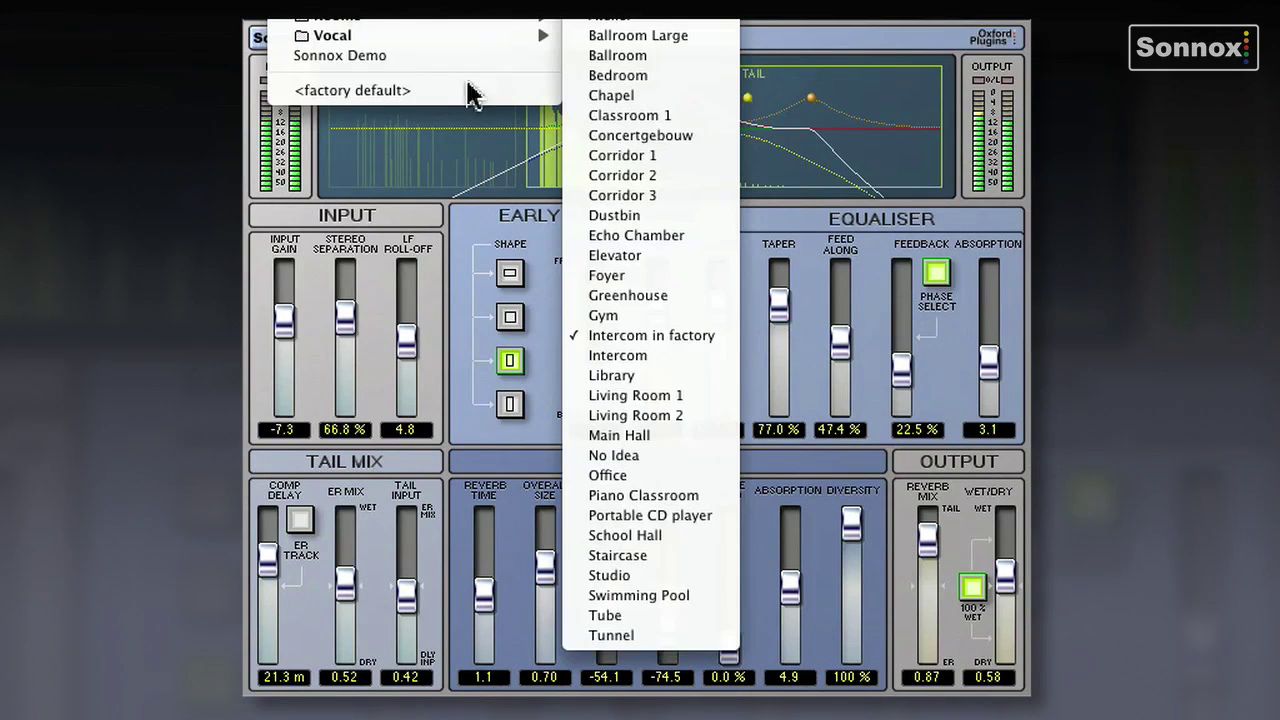
pyautogui.click(616, 596)
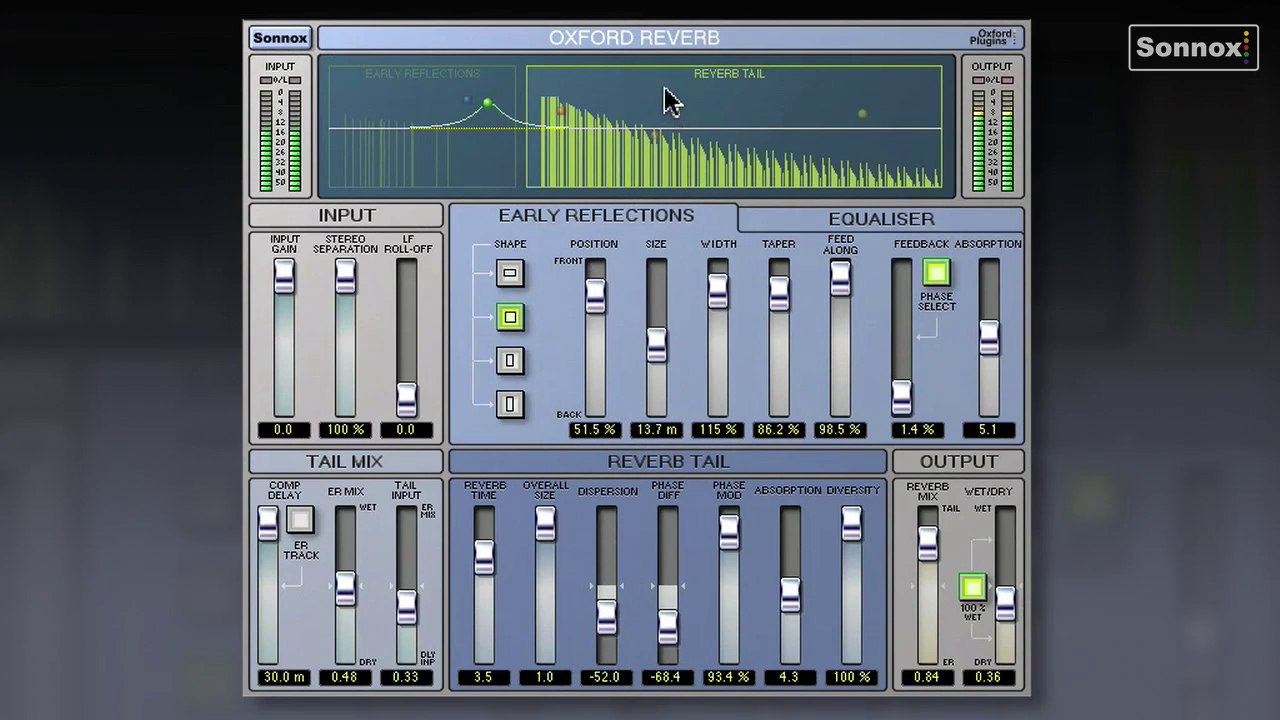